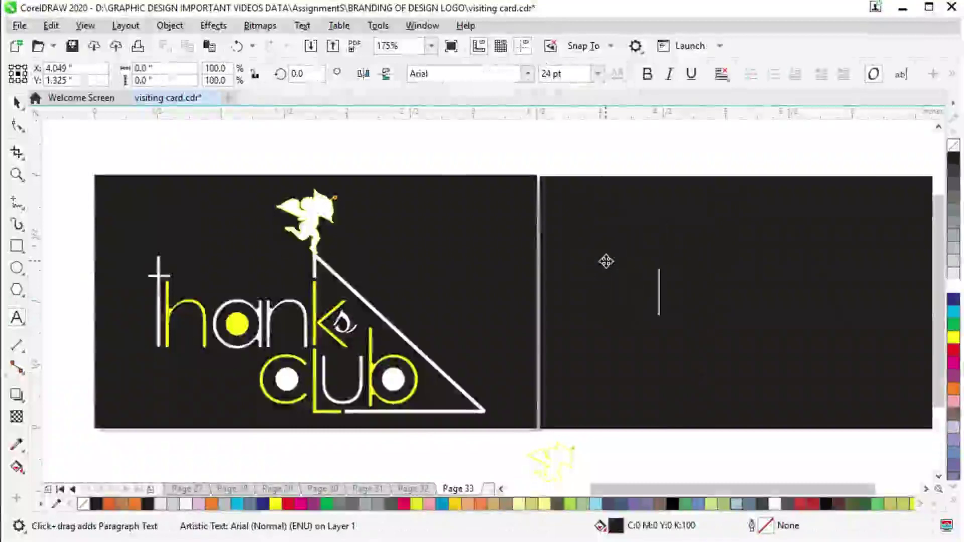
Enter "thanks" and "club" on two lines over the blank black card and set the text in Century Gothic.
double_click(634, 265)
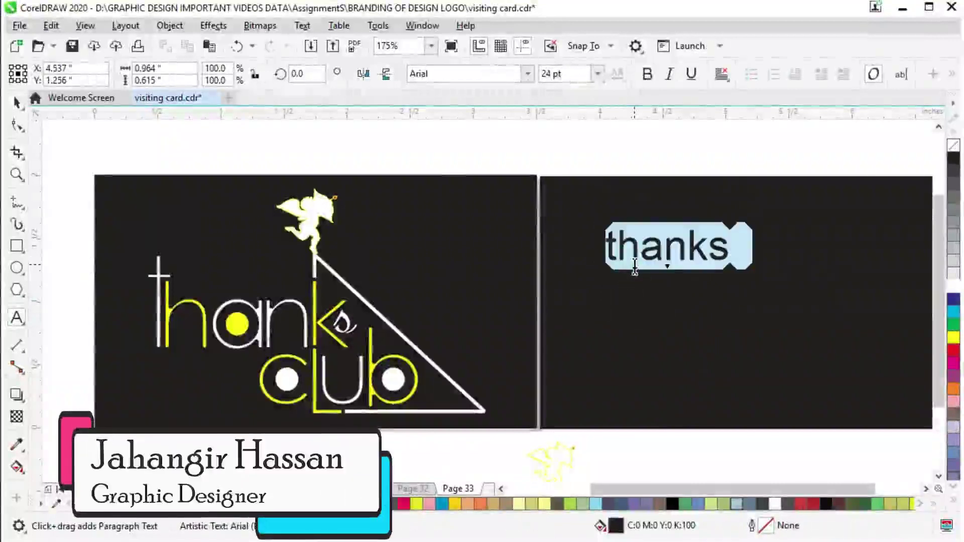
key(ctrl+a)
click(527, 75)
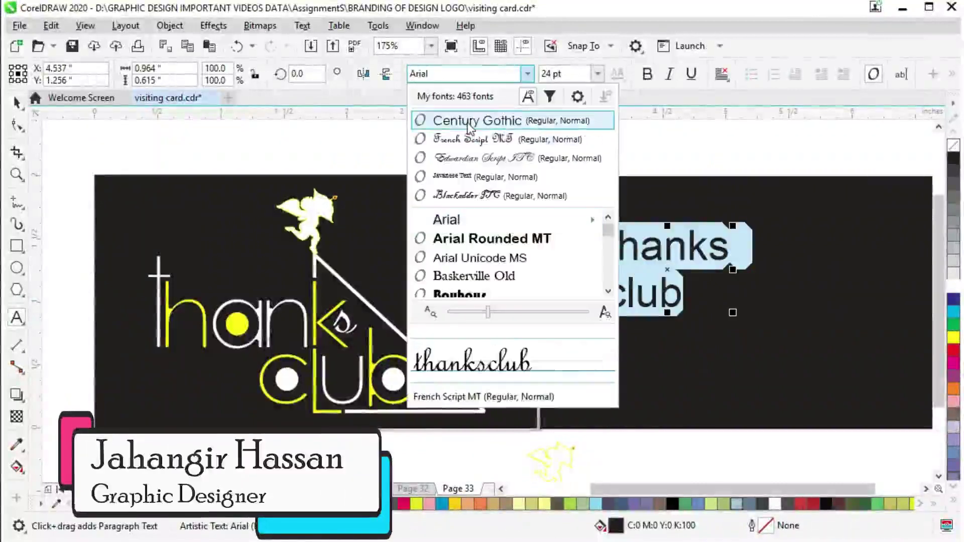
click(467, 121)
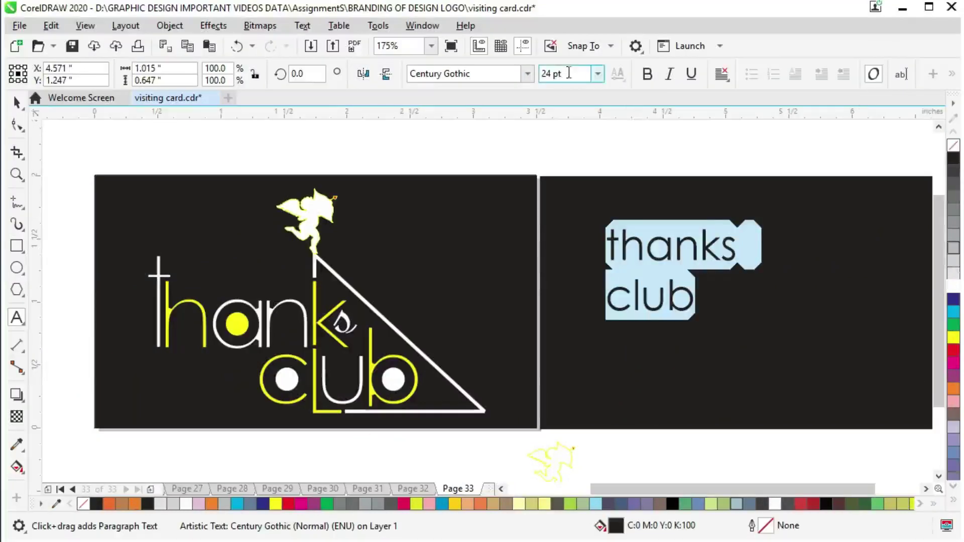
Set the "thanks club" text size to 41 pt and fill it white.
double_click(548, 74)
text(4)
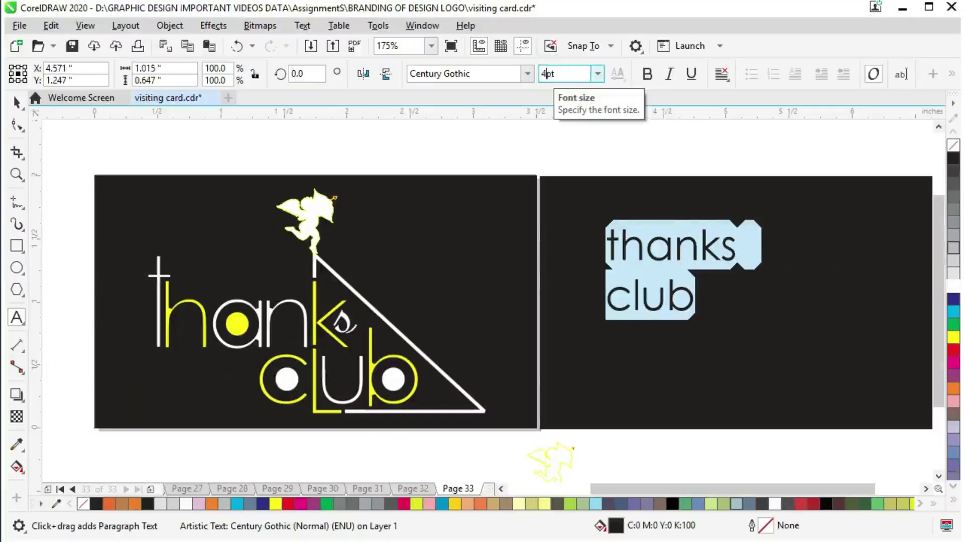
text(1)
key(Return)
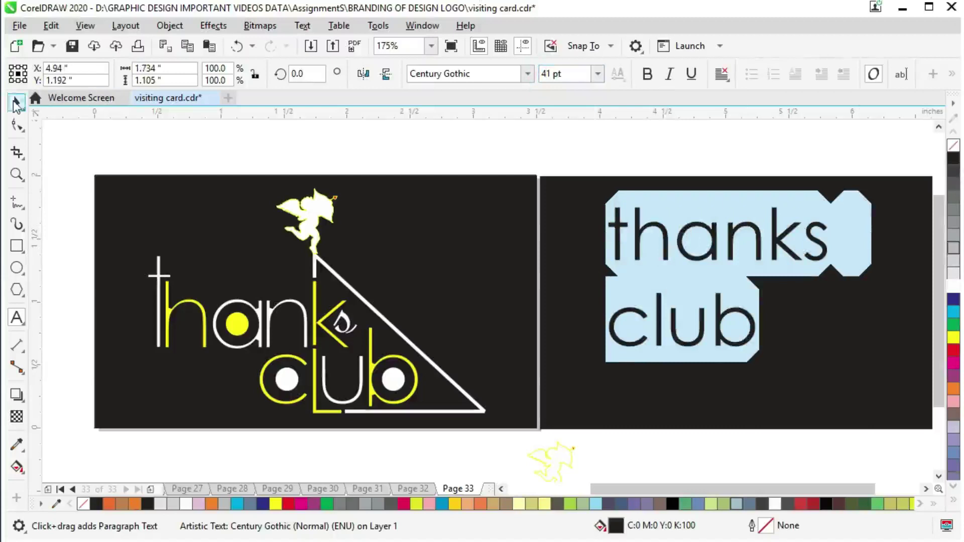
click(17, 104)
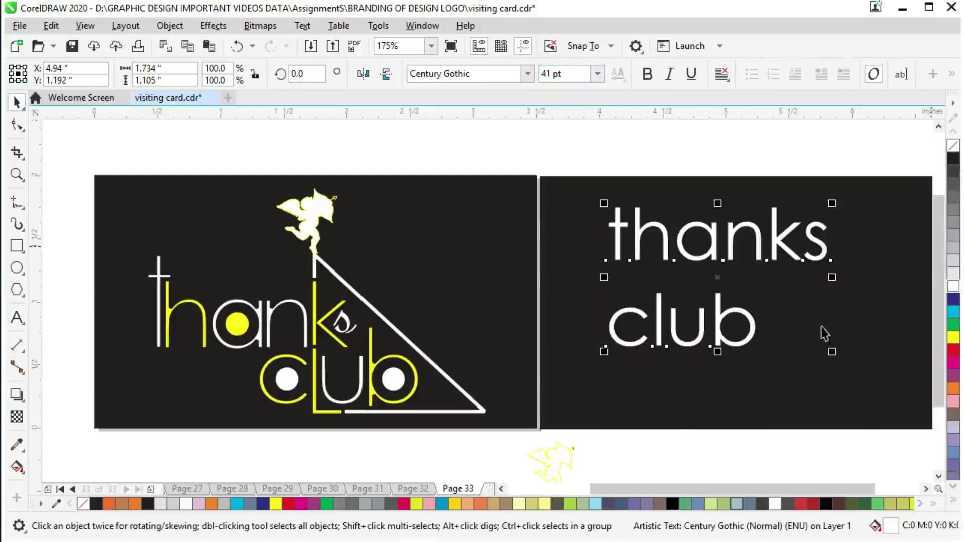
Break the text into two separate lines and place "club" close below "thanks" with its l under the k.
drag(686, 487, 711, 487)
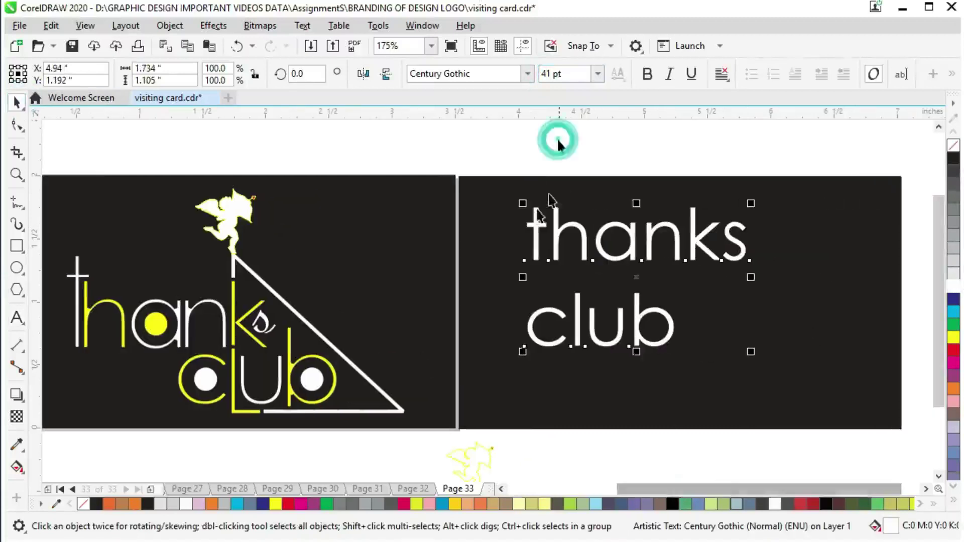
click(565, 239)
key(ctrl+k)
click(630, 155)
drag(633, 239, 597, 262)
click(599, 321)
drag(648, 325, 718, 312)
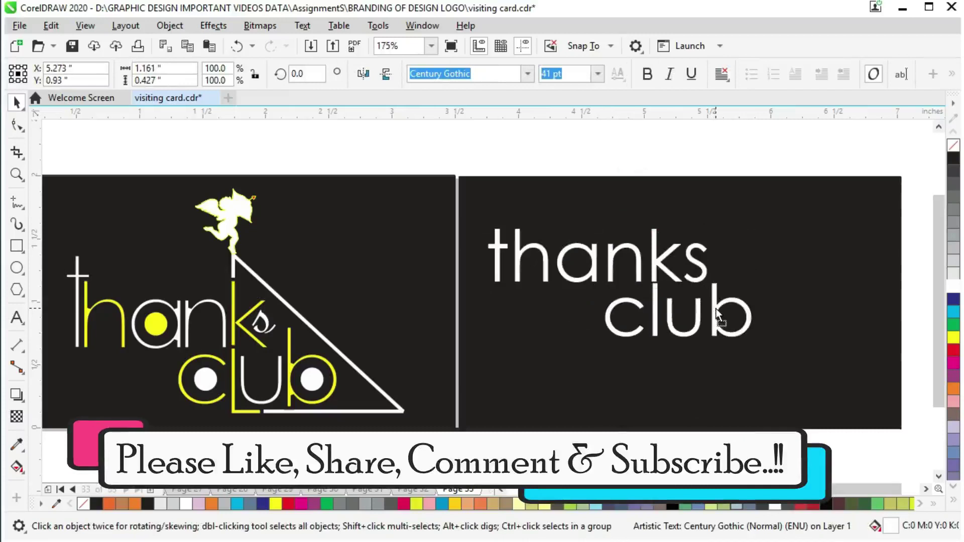
Move "club" precisely so the stem of its l joins the stem of the k above without a gap.
scroll(656, 285, up, 5)
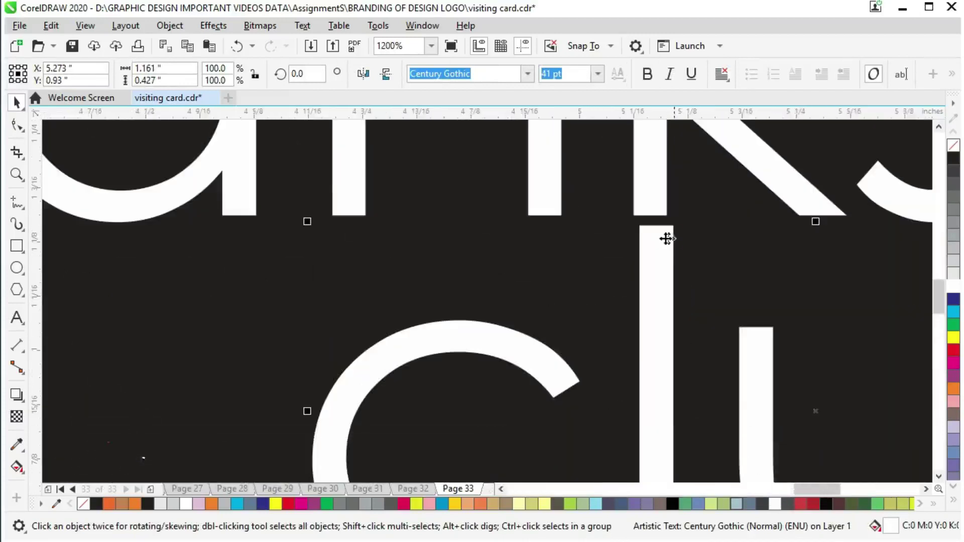
drag(662, 228, 662, 242)
scroll(631, 251, down, 3)
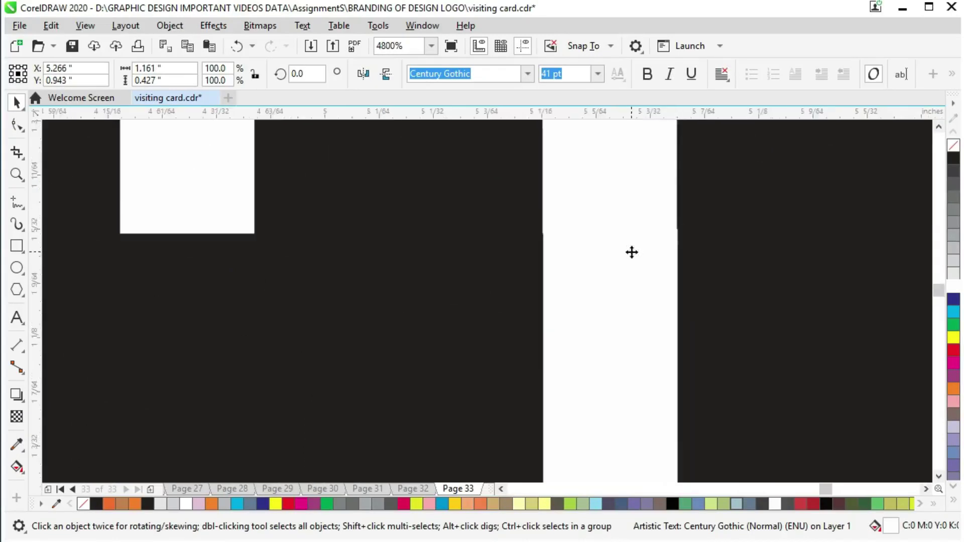
scroll(634, 250, down, 2)
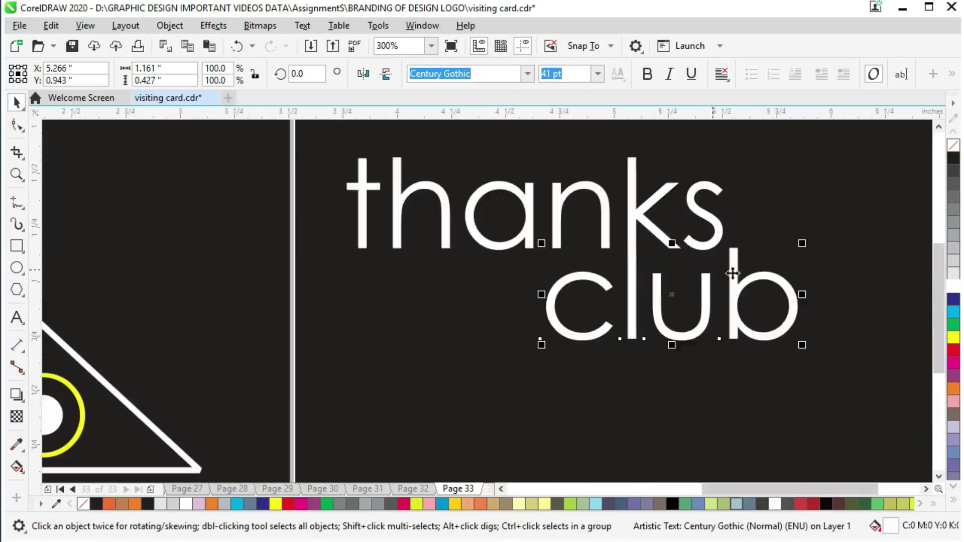
shift+click(635, 206)
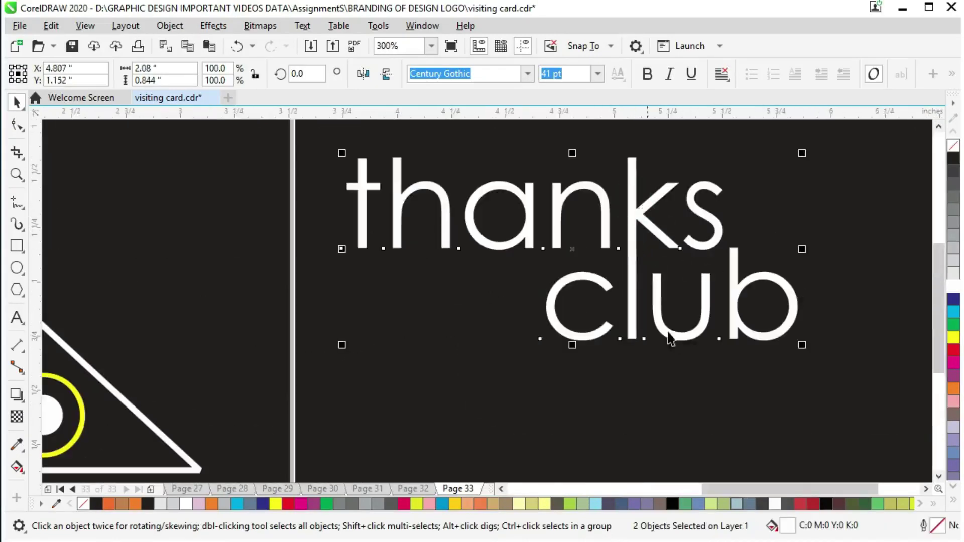
click(643, 213)
click(644, 211)
drag(633, 190, 453, 421)
key(ctrl+g)
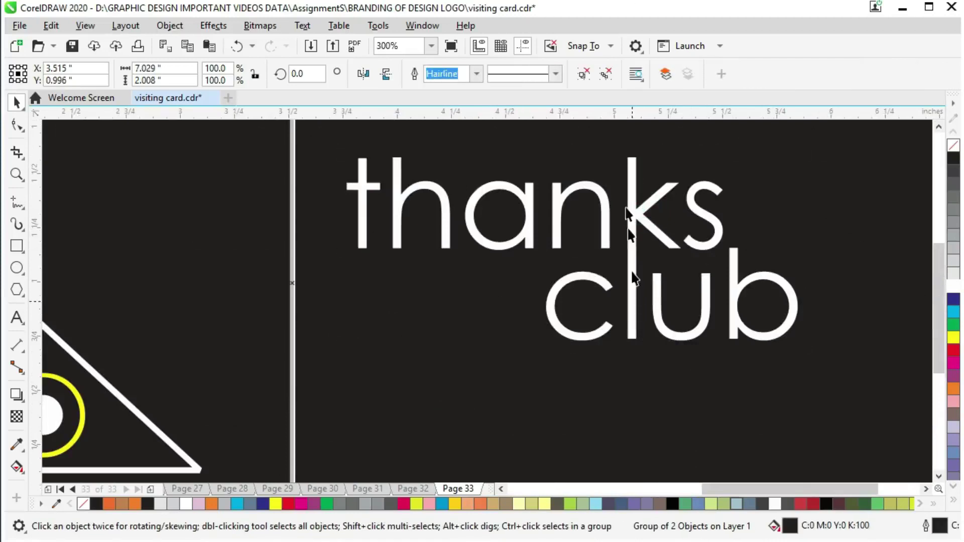
Break "thanks" apart into individual letters and convert its k to curves.
click(631, 196)
key(ctrl+k)
click(631, 196)
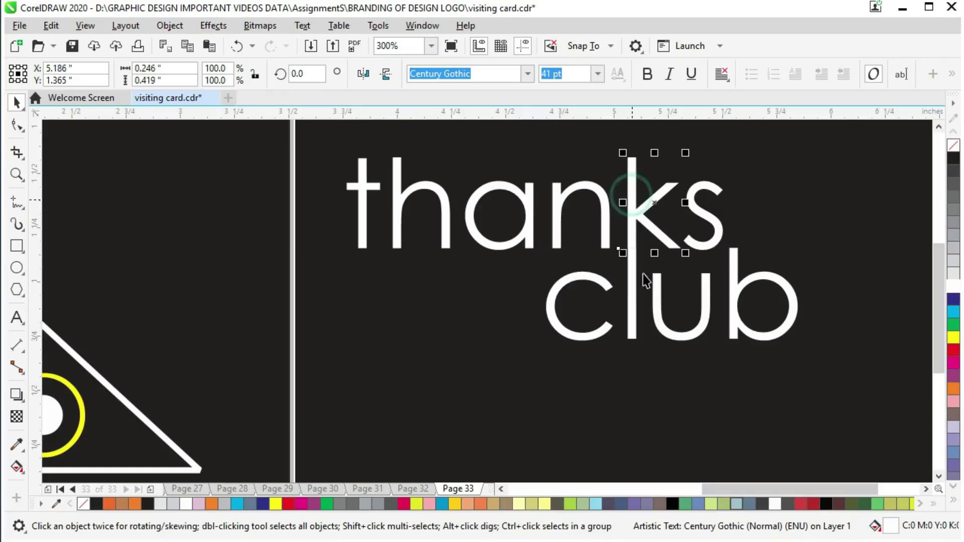
shift+click(632, 286)
click(461, 329)
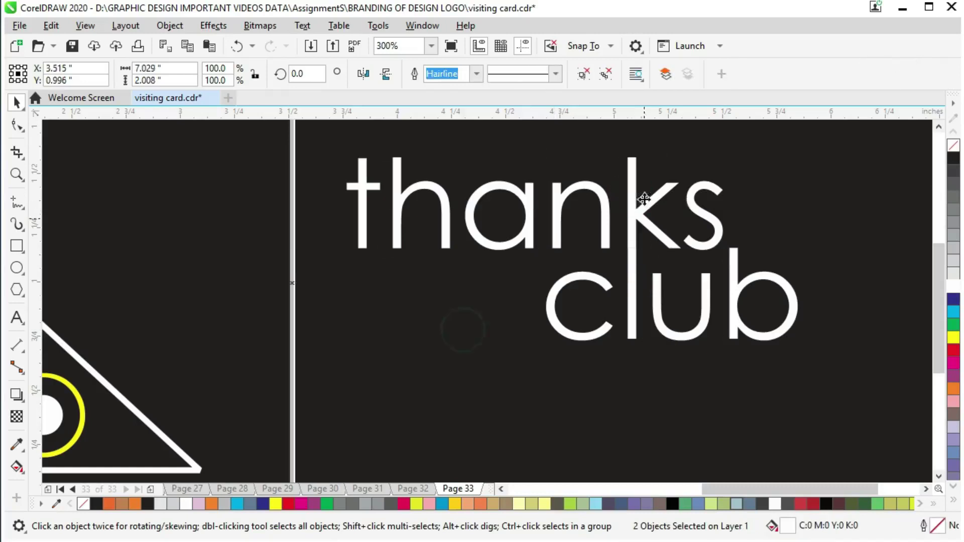
click(636, 199)
right_click(637, 200)
click(690, 227)
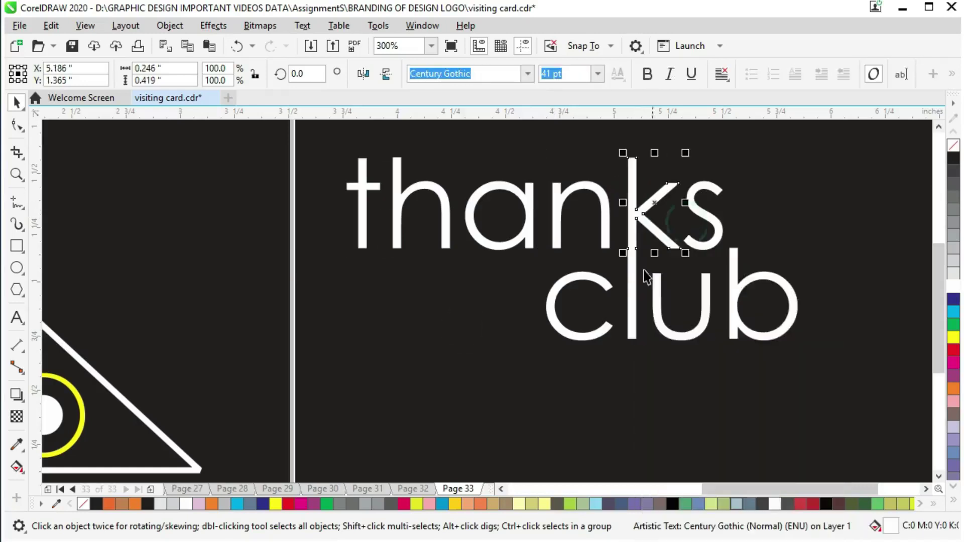
Break "club" apart into individual letters and convert its l to curves.
right_click(634, 277)
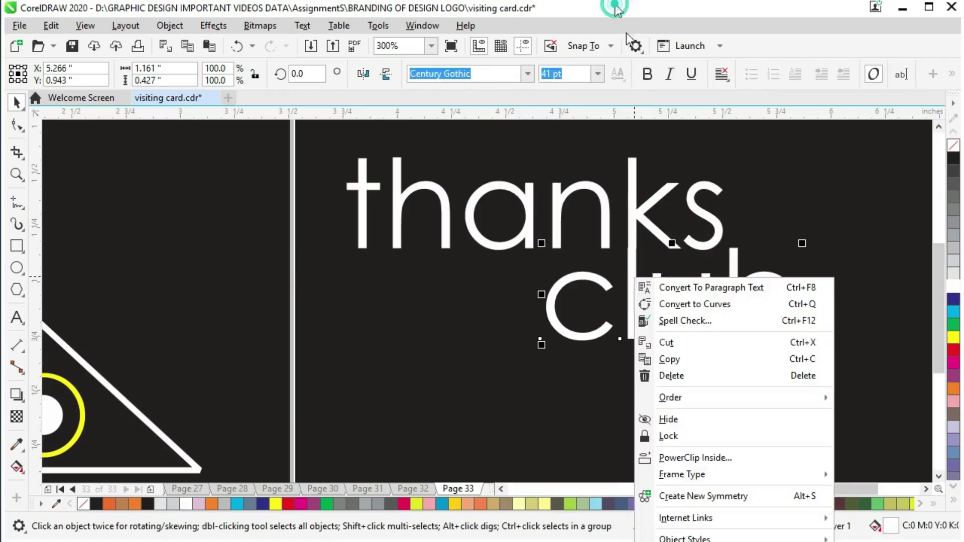
click(615, 5)
key(ctrl+k)
click(631, 275)
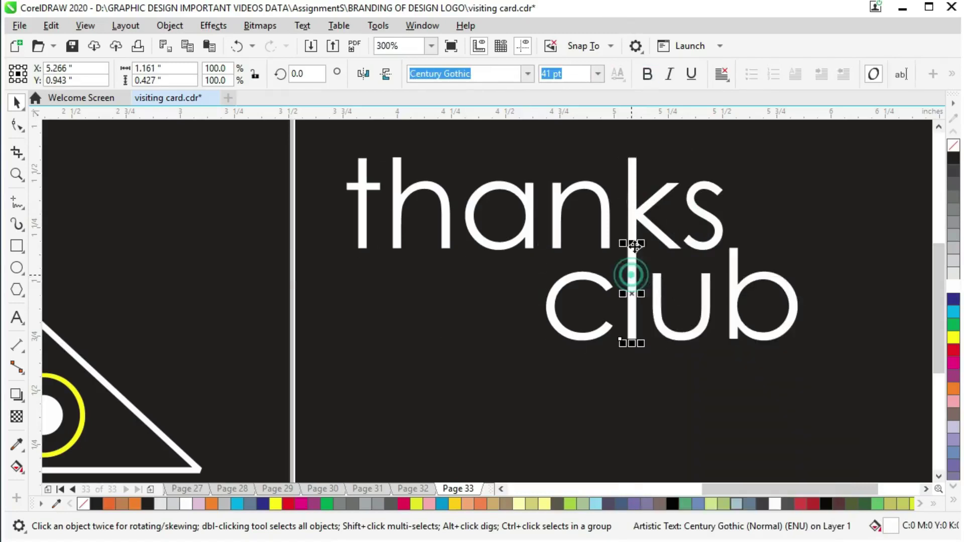
right_click(634, 267)
click(657, 234)
Weld the k and the l into a single shape and fill it yellow.
shift+click(631, 205)
click(442, 76)
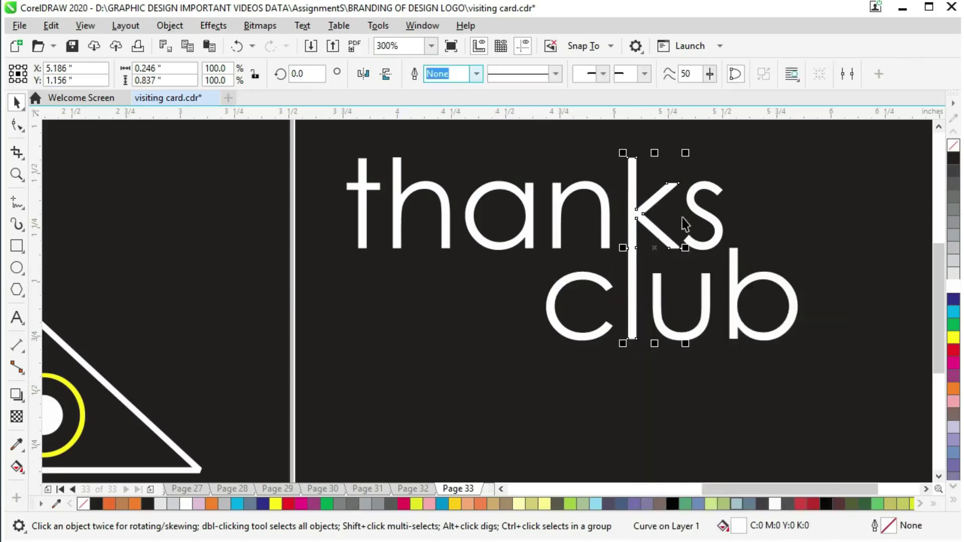
click(955, 338)
click(622, 241)
Nudge the h of "thanks" left until its stem sits close beside the t.
click(412, 195)
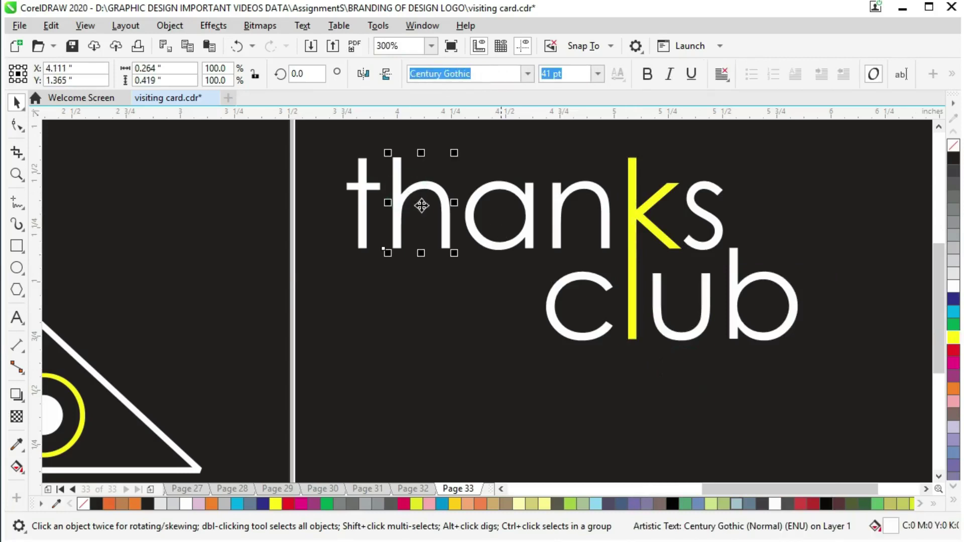
key(Left)
key(Left)
key(Left)
key(Left)
key(Left)
key(Left)
key(Left)
key(Left)
key(Left)
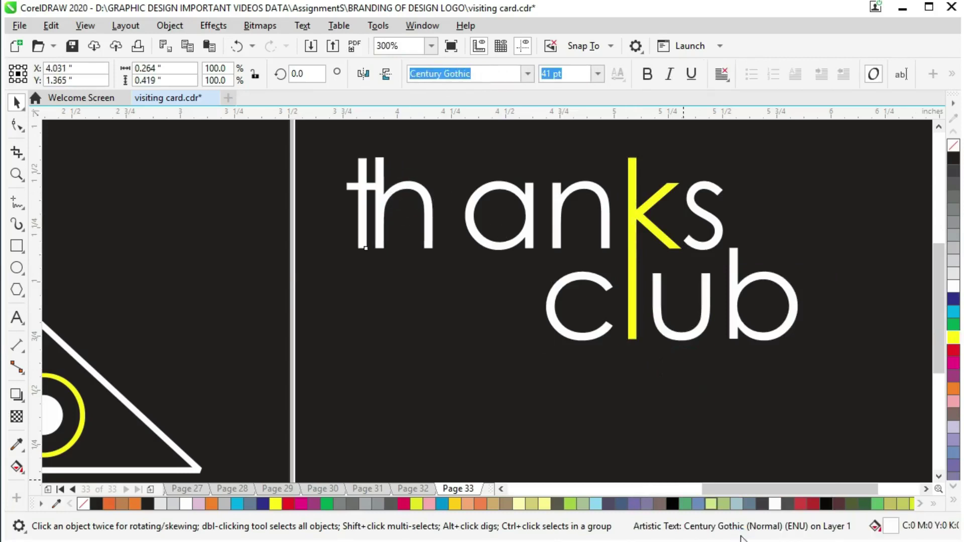
Shift the a, n, yellow k-l shape, c, u and b together to the left so the a meets the h.
click(462, 216)
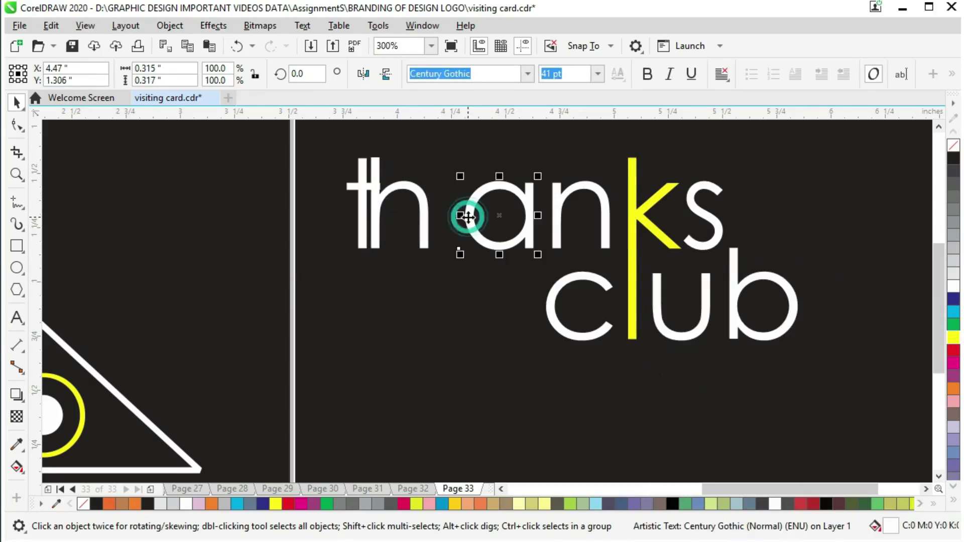
shift+click(564, 219)
shift+click(627, 224)
shift+click(596, 274)
shift+click(659, 287)
shift+click(734, 290)
key(Left)
key(Left)
key(Left)
key(Left)
key(Left)
key(Left)
key(Left)
key(Left)
key(Left)
key(Left)
key(Left)
key(Left)
key(Left)
key(Left)
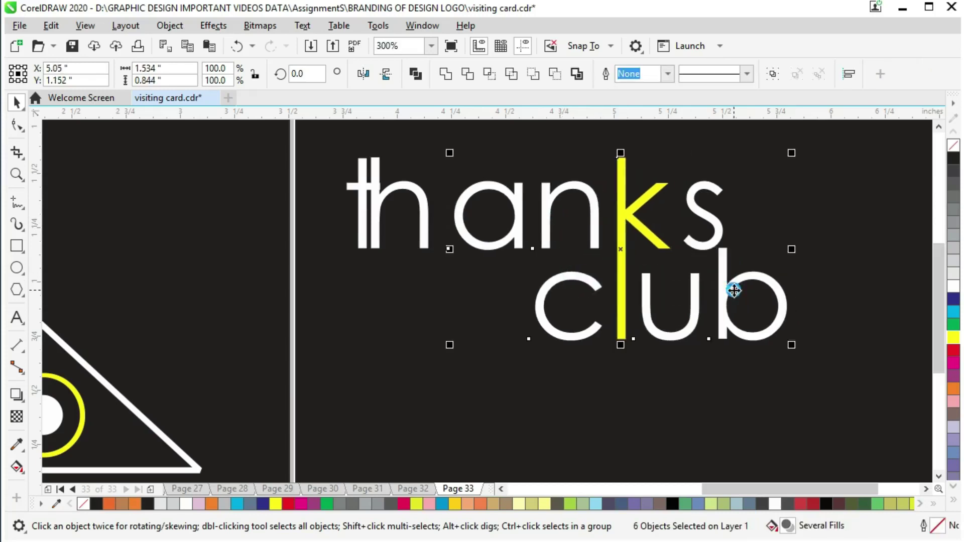
click(487, 273)
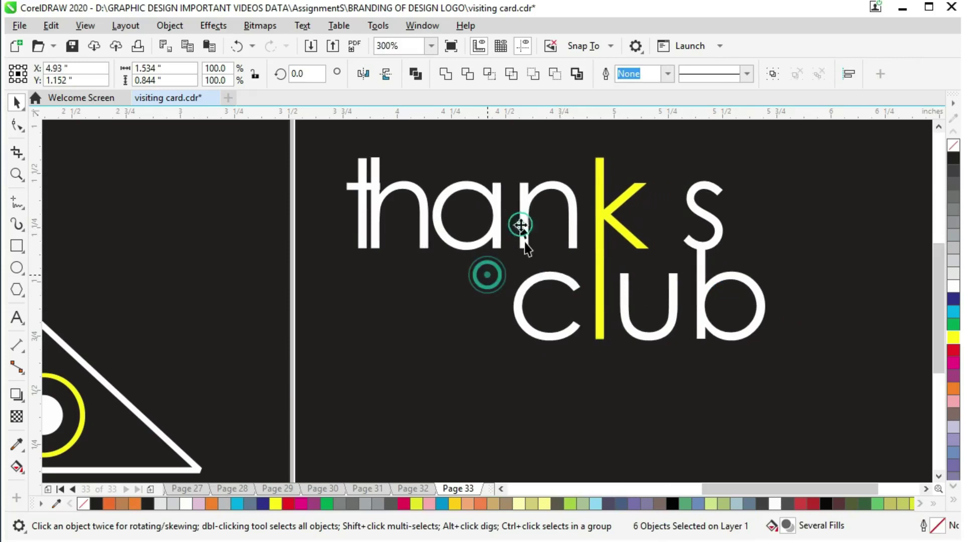
Nudge the n left until its stem sits close beside the a.
click(521, 224)
key(Left)
key(Left)
key(Left)
key(Left)
key(Left)
key(Left)
key(Left)
key(Left)
key(Left)
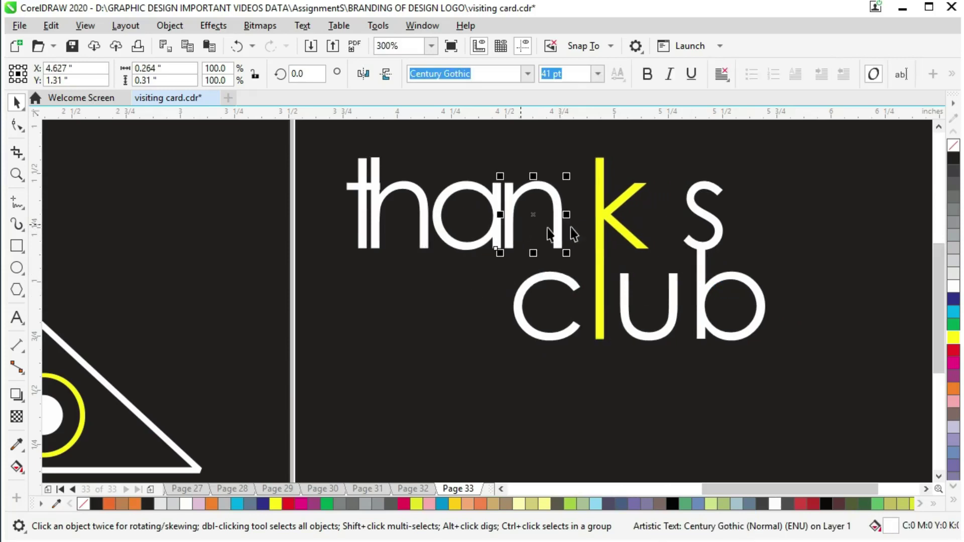
Nudge the yellow k-l shape left until its stem sits close beside the n.
click(598, 225)
key(Left)
key(Left)
key(Left)
key(Left)
key(Left)
key(Left)
key(Left)
key(Left)
key(Left)
key(Left)
key(Left)
key(Left)
key(Left)
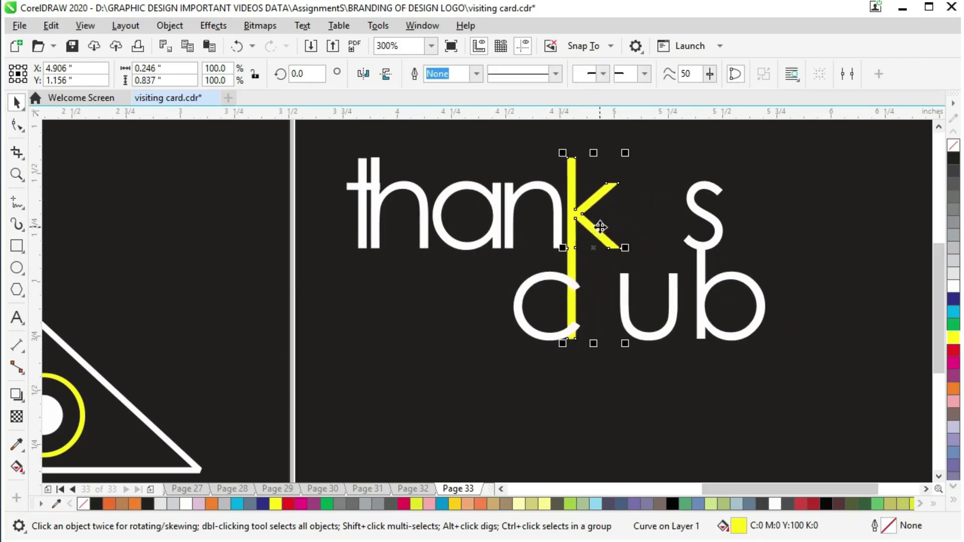
Nudge the c of "club" left so it clears the long yellow stem and sits just beside it.
click(552, 278)
key(Left)
key(Left)
key(Left)
key(Left)
key(Left)
key(Left)
key(Left)
key(Left)
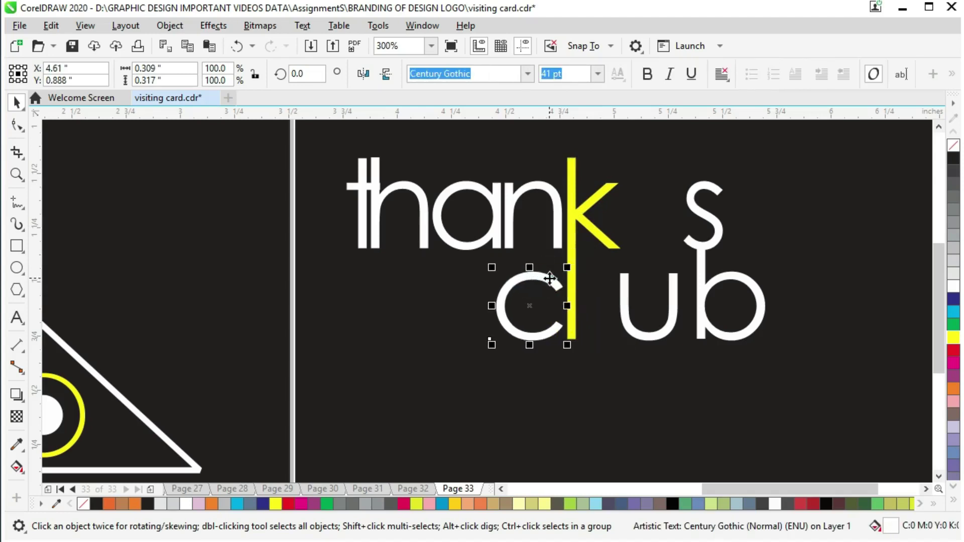
Nudge the u of "club" left until it sits close beside the yellow stem.
click(622, 295)
key(Left)
key(Left)
key(Left)
key(Left)
key(Left)
key(Left)
key(Left)
key(Left)
key(Left)
key(Left)
key(Left)
key(Left)
key(Left)
key(Left)
key(Left)
key(Left)
key(Left)
key(Left)
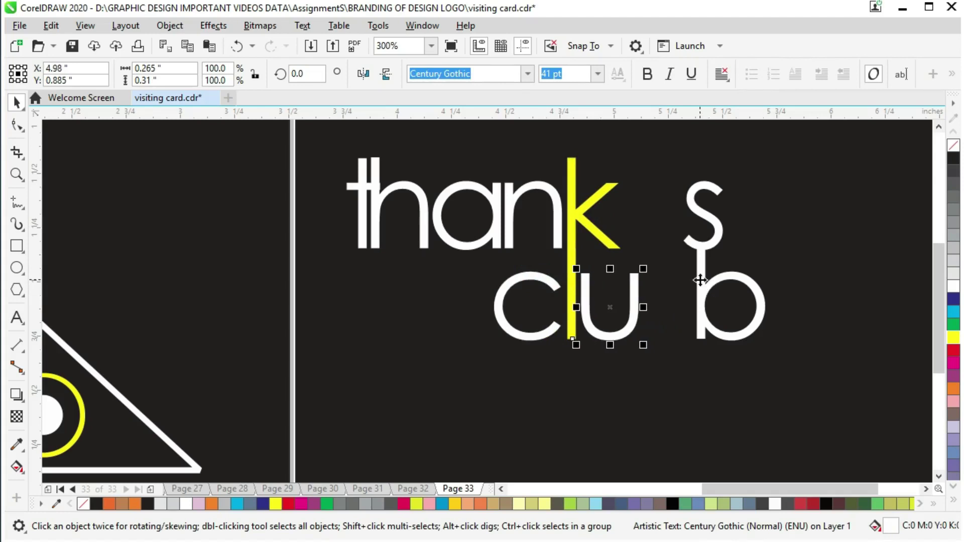
Nudge the b of "club" left until its stem sits close beside the u.
click(700, 280)
key(Left)
key(Left)
key(Left)
key(Left)
key(Left)
key(Left)
key(Left)
key(Left)
key(Left)
key(Left)
key(Left)
key(Left)
key(Left)
key(Left)
key(Left)
key(Left)
key(Left)
key(Left)
key(Left)
key(Left)
key(Left)
key(Left)
key(Left)
Change the s of "thanks" to French Script MT and place it at the open arms of the yellow k.
click(712, 223)
key(Left)
key(Left)
key(Left)
key(Left)
key(Left)
key(Left)
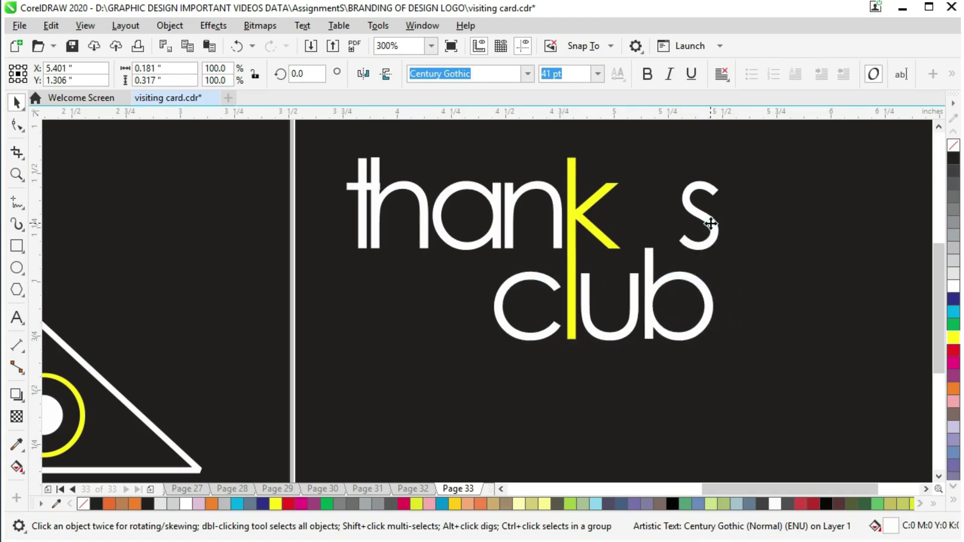
click(526, 75)
click(508, 141)
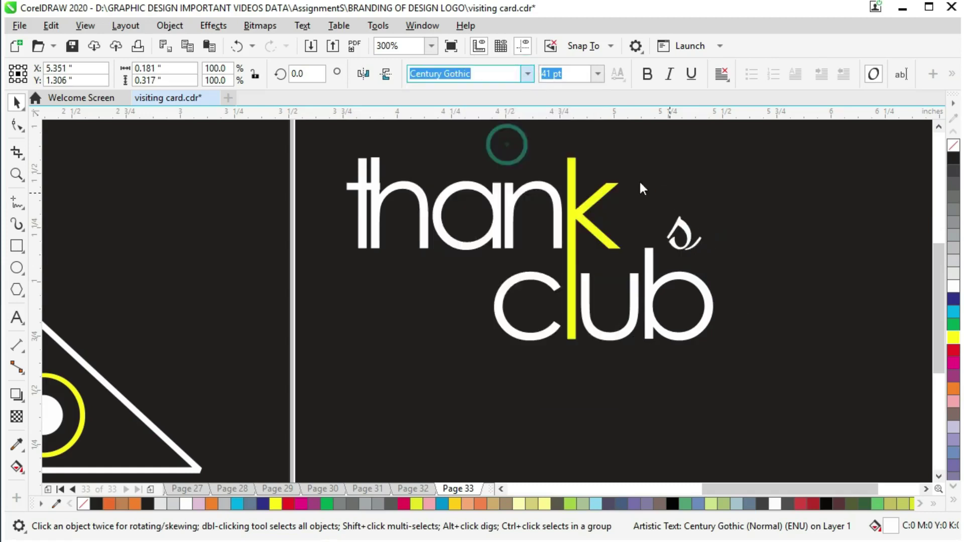
drag(685, 213, 623, 207)
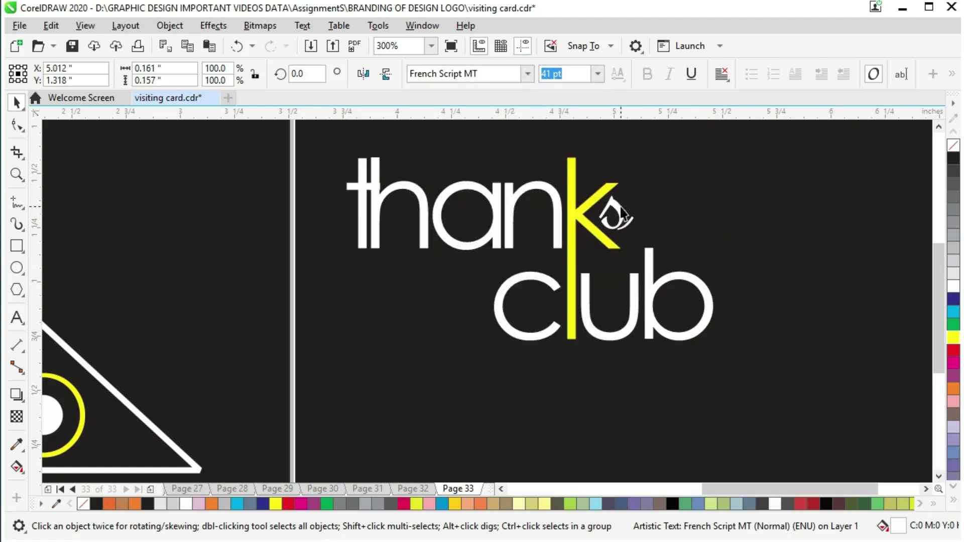
Create a Smart Fill shape from the round counter of the b in "club" and scale it to 70.5%.
click(722, 231)
click(733, 217)
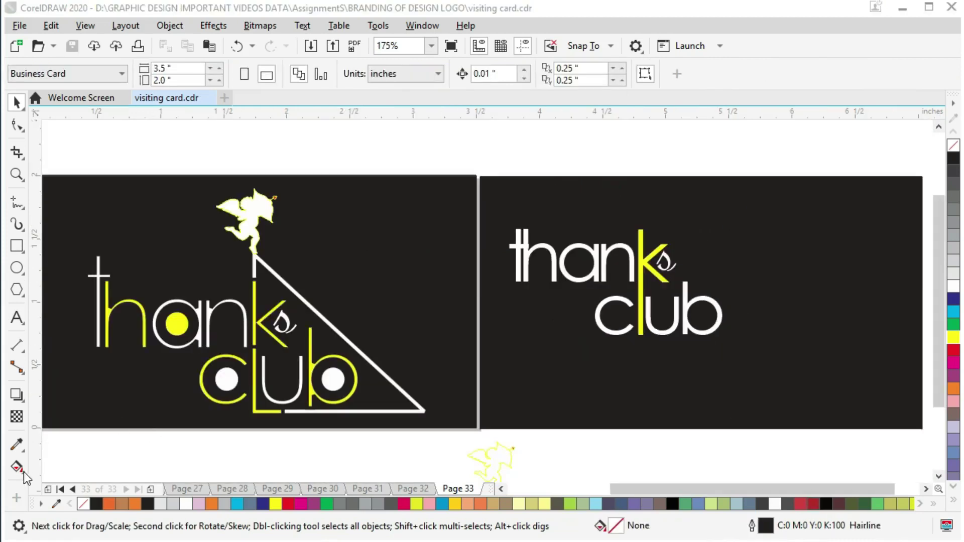
click(23, 472)
click(70, 483)
click(693, 323)
click(16, 103)
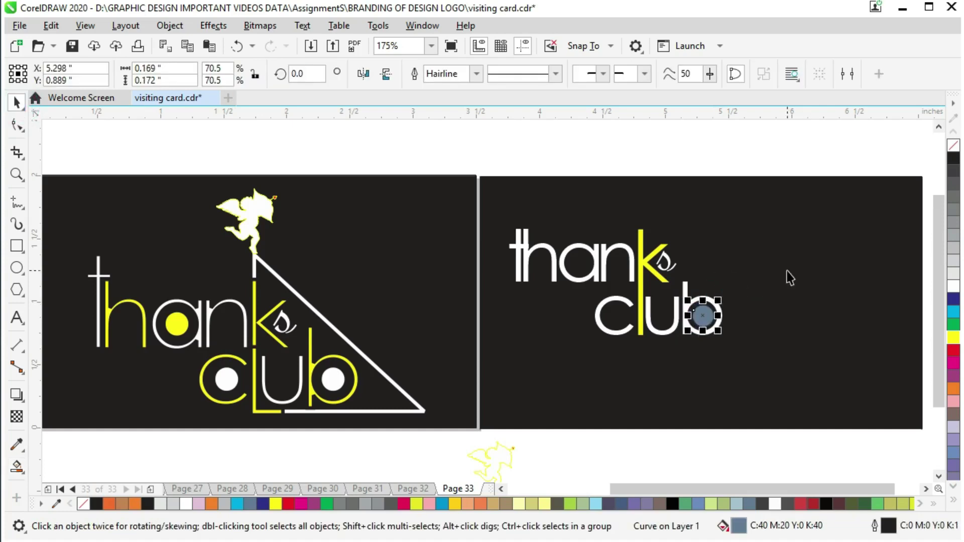
click(742, 305)
Align the small disc horizontally to the center of the b in "club".
scroll(723, 304, up, 3)
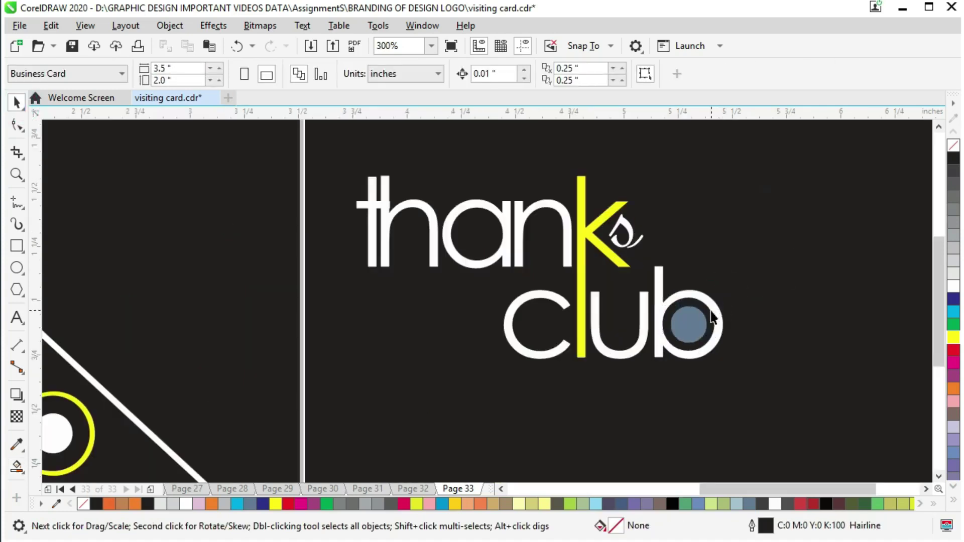
scroll(721, 386, down, 3)
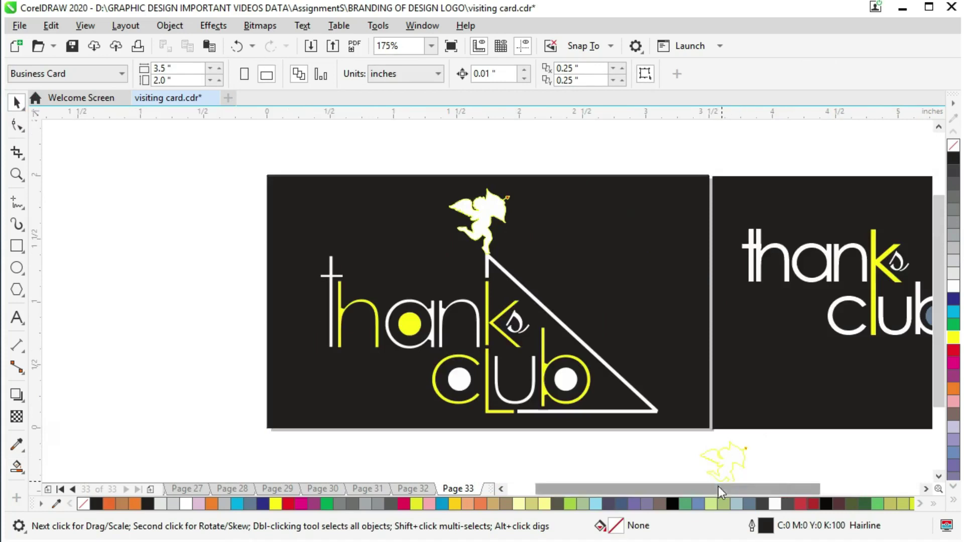
drag(718, 487, 790, 488)
click(700, 329)
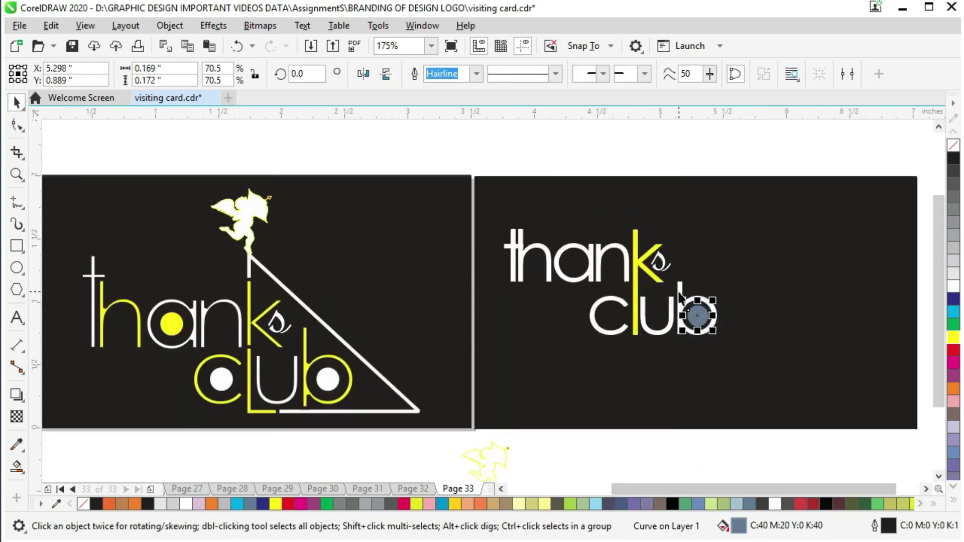
shift+click(691, 303)
key(d)
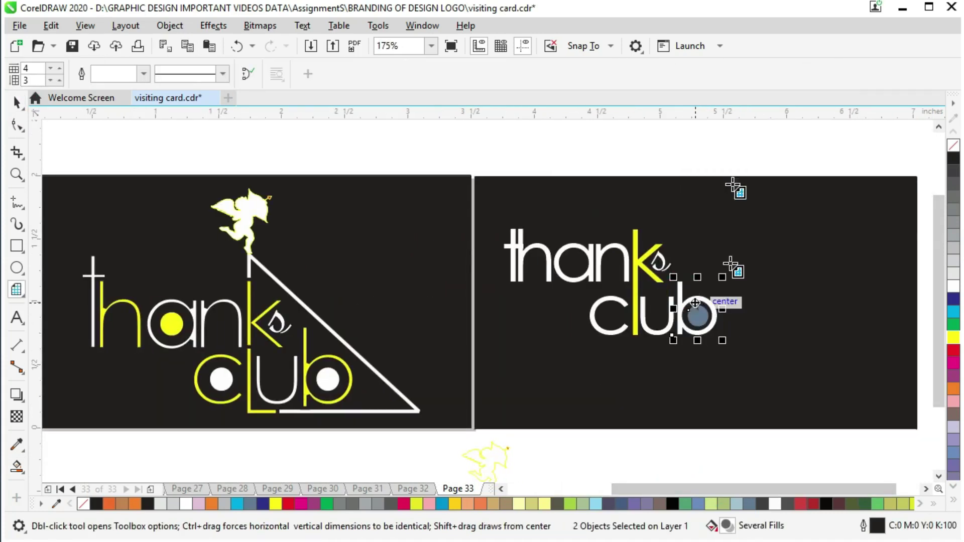
click(17, 102)
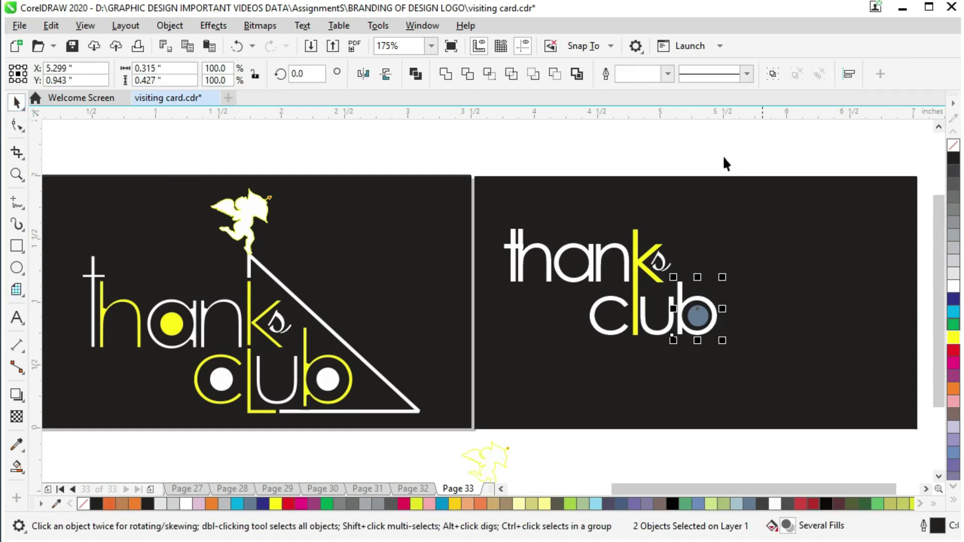
click(722, 157)
Fill the disc inside the b yellow and place a copy of it centered inside the c of "club".
click(698, 322)
click(953, 337)
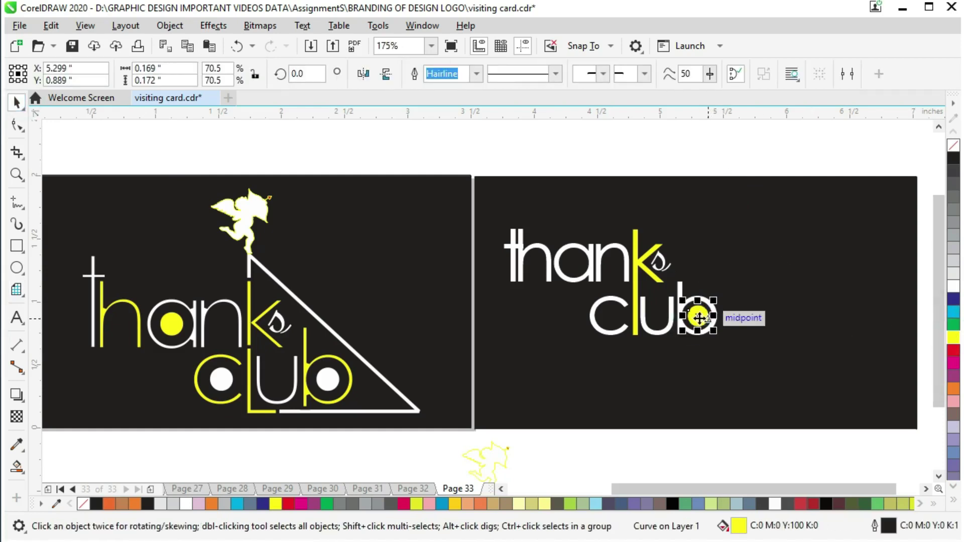
shift+click(621, 302)
key(c)
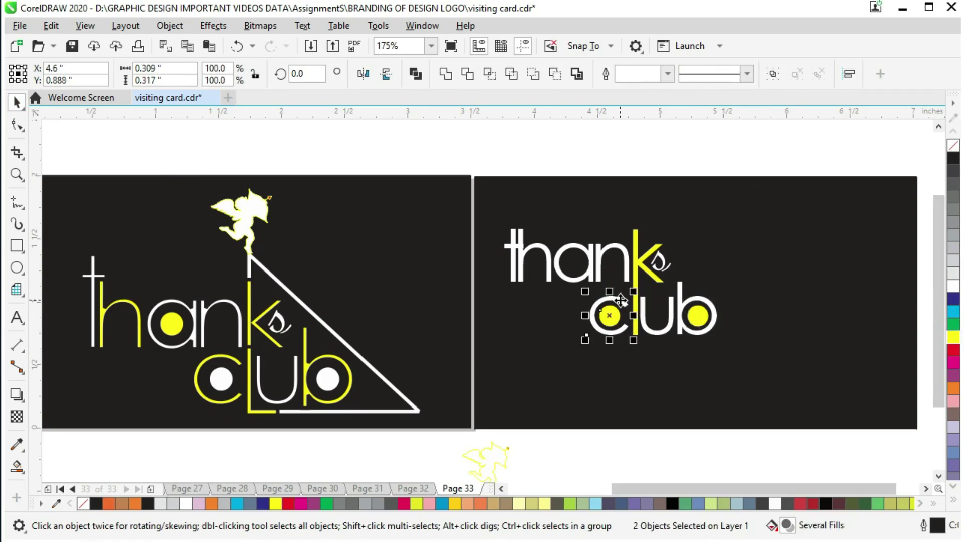
click(672, 419)
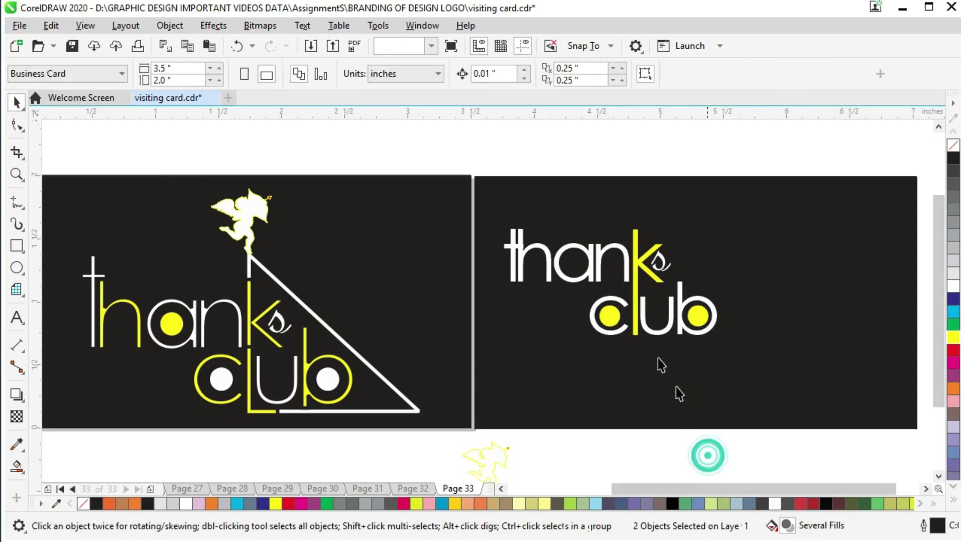
Save the file and duplicate the c's yellow disc, centering the copy inside the a of "thanks".
click(612, 322)
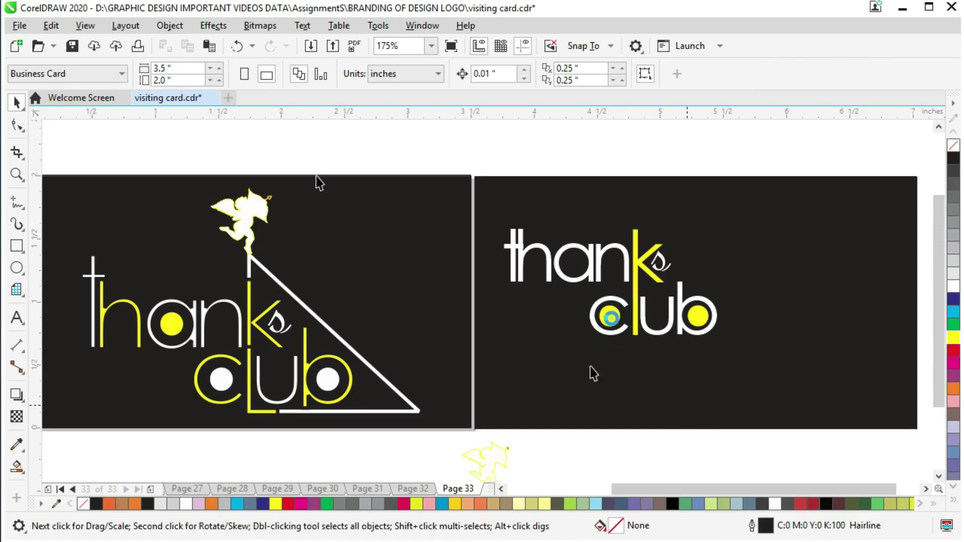
click(609, 317)
key(ctrl+s)
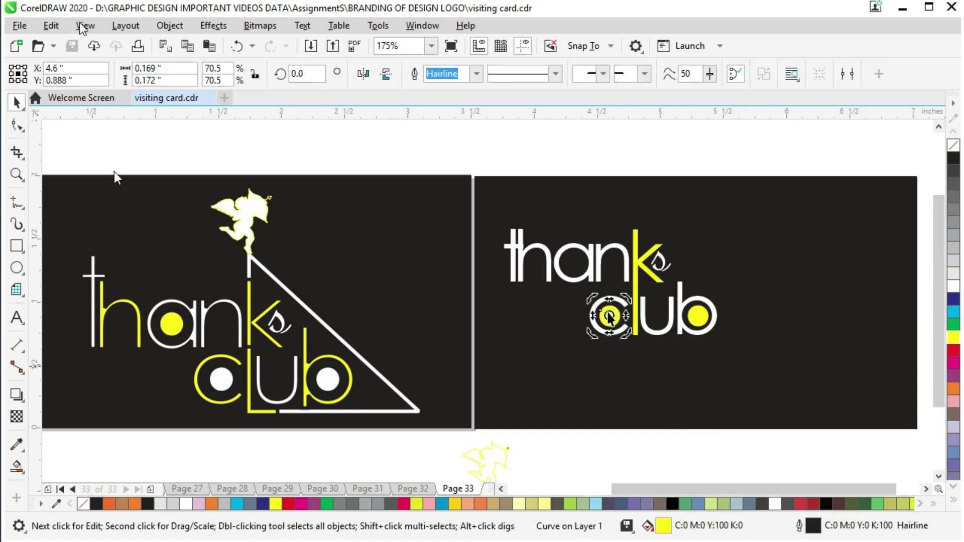
click(50, 25)
click(86, 117)
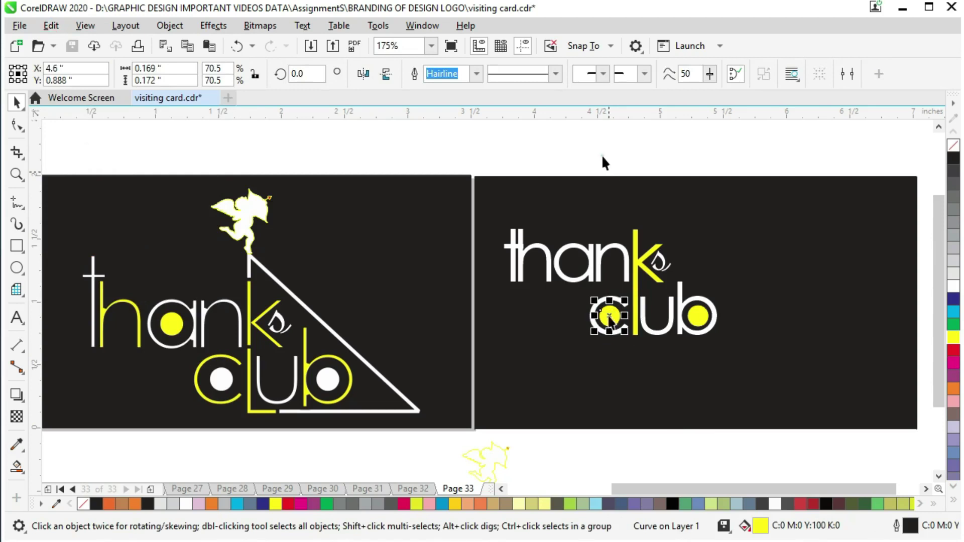
click(567, 258)
click(575, 269)
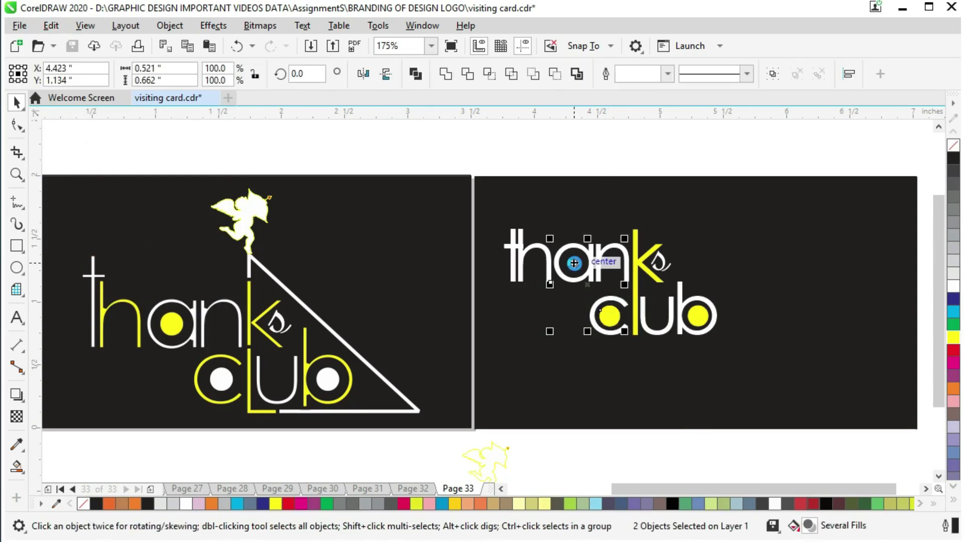
key(c)
key(e)
click(594, 148)
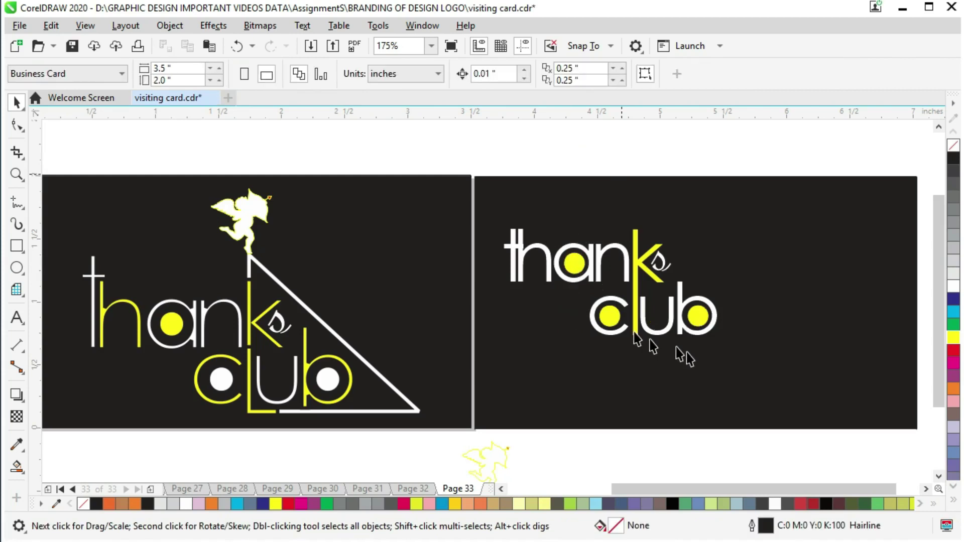
Color the h of "thanks" yellow and convert the t to curves.
key(Tab)
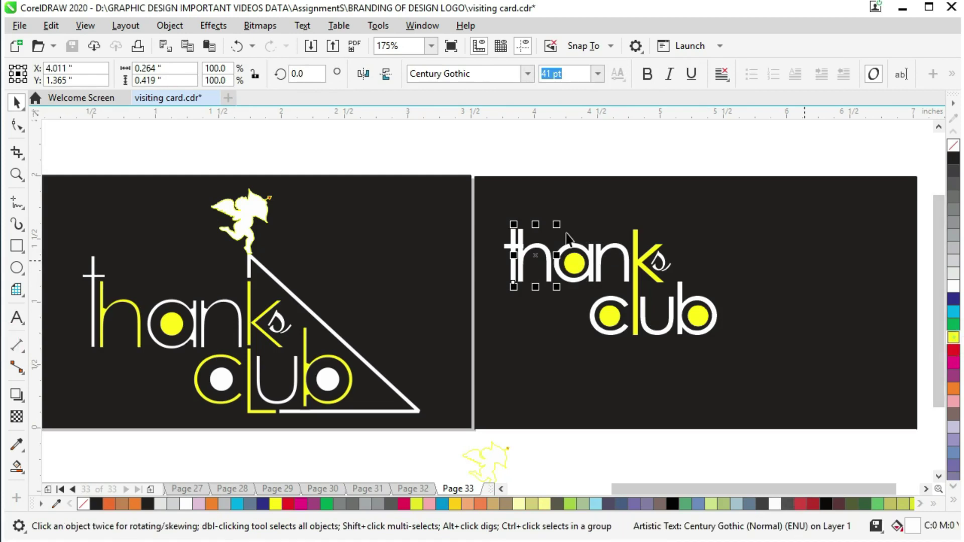
scroll(566, 233, up, 2)
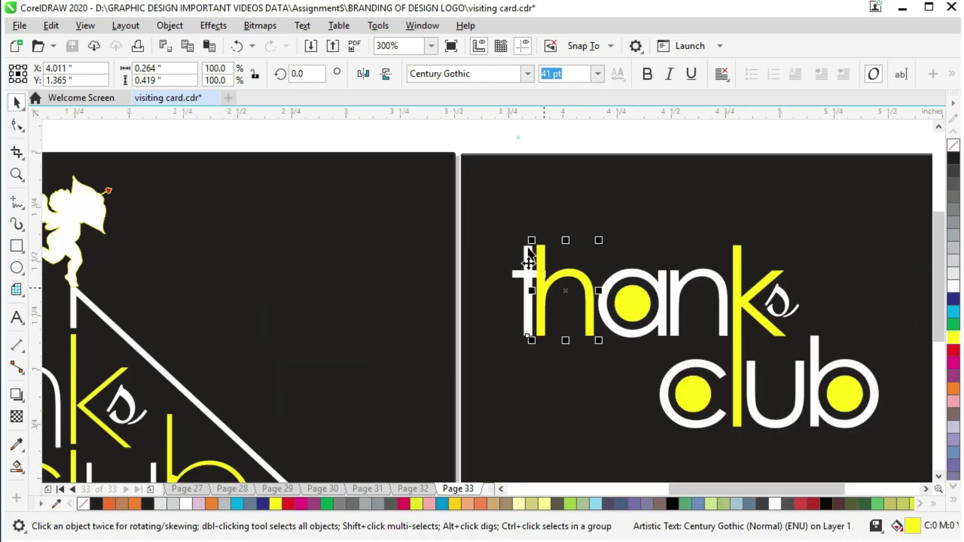
right_click(528, 262)
click(545, 231)
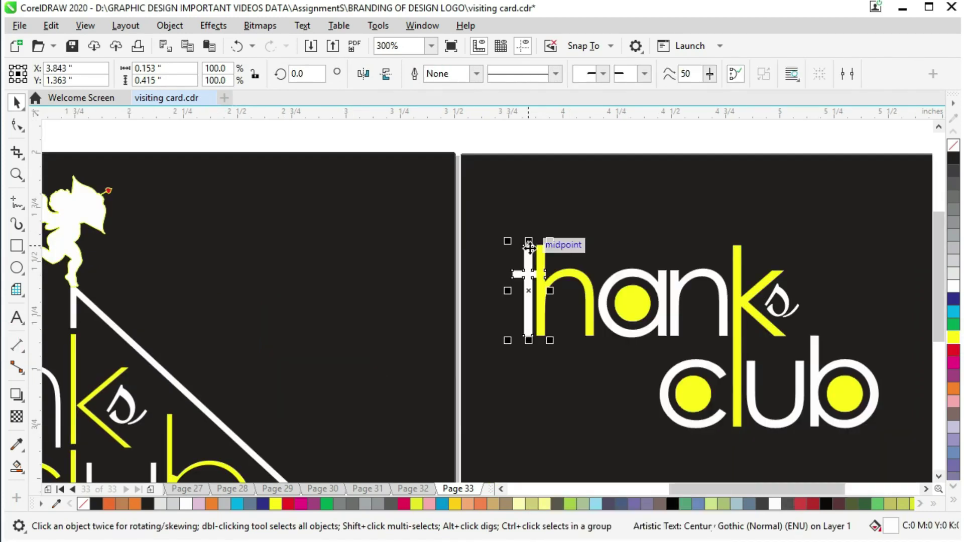
click(20, 129)
drag(502, 227, 555, 282)
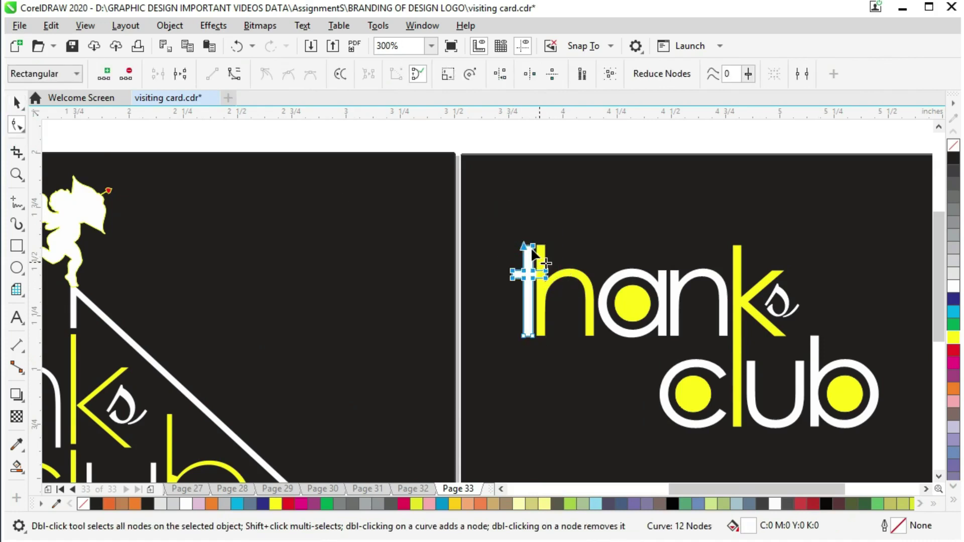
mouse_move(531, 247)
mouse_down()
mouse_move(535, 227)
mouse_move(525, 247)
mouse_up()
key(ctrl+z)
drag(479, 137, 529, 270)
click(471, 139)
drag(524, 243, 524, 245)
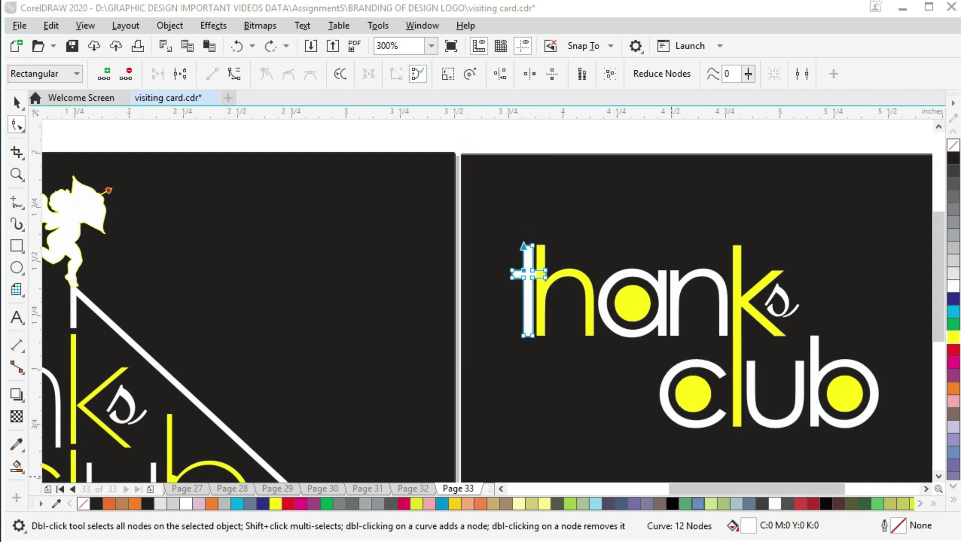
Nudge the t of "thanks" up 0.16 inches and right 0.01 inches so its crossbar sits above the yellow h.
click(16, 102)
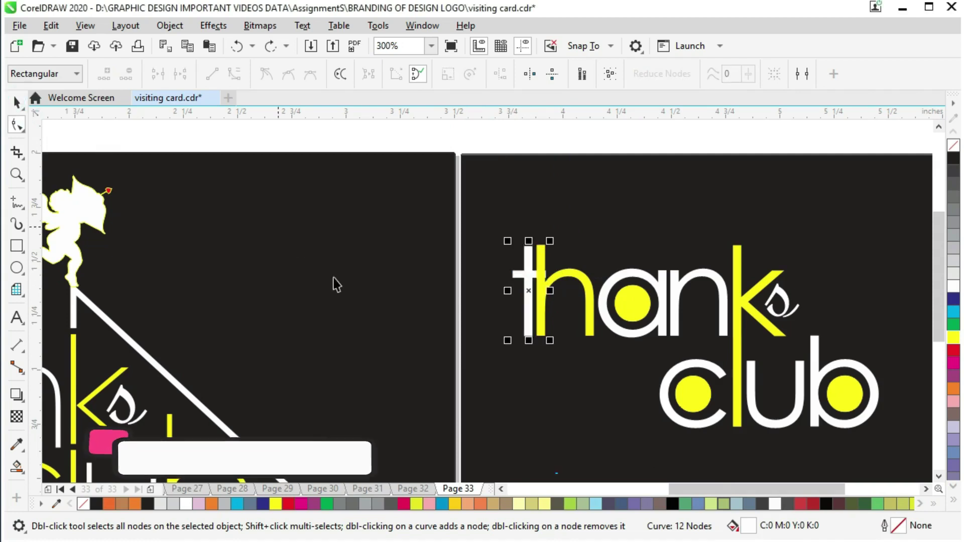
drag(525, 269, 527, 266)
key(Up)
key(Up)
key(Up)
key(Up)
key(Up)
key(Up)
key(Up)
key(Up)
key(Up)
key(Up)
key(Up)
key(Up)
key(Up)
key(Up)
key(Up)
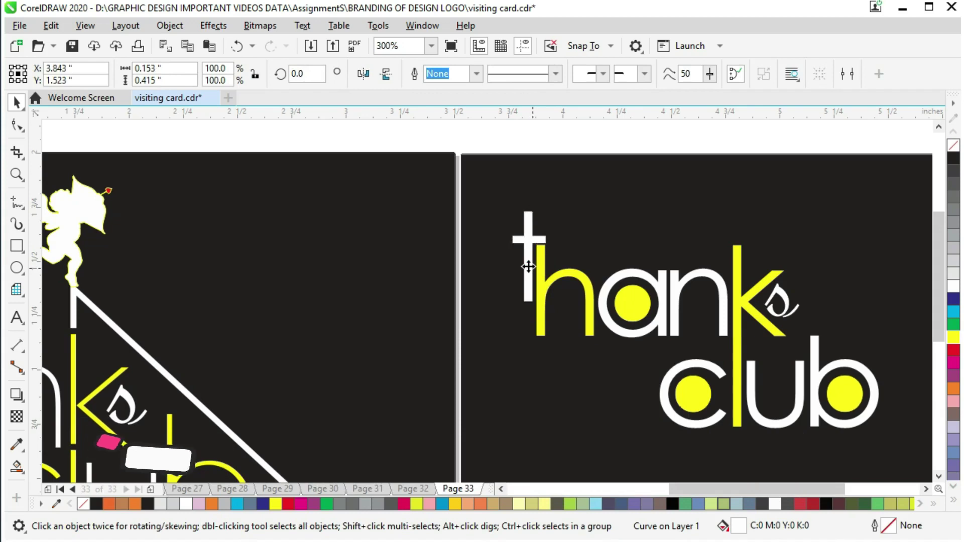
key(Right)
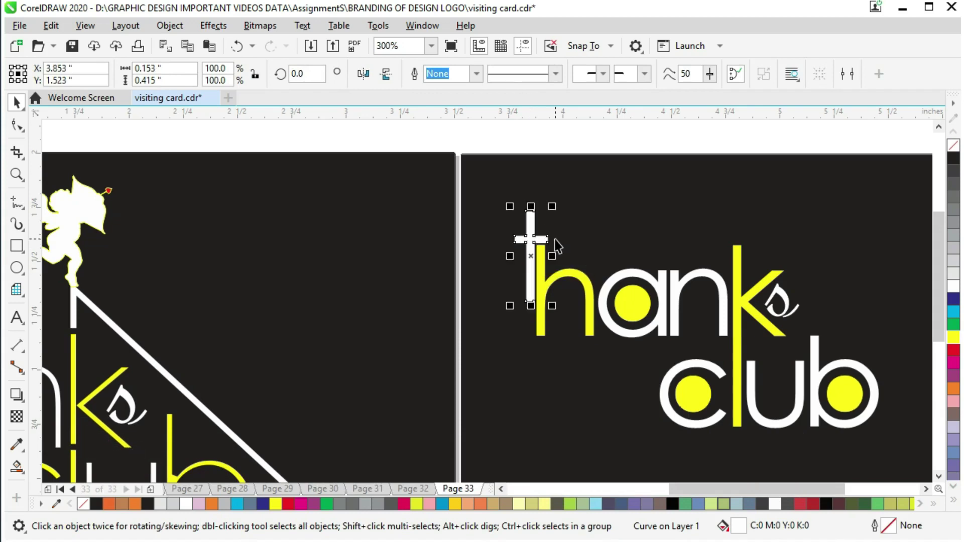
Lengthen the stem of the t down to the baseline of the h by moving its bottom nodes.
click(13, 126)
drag(541, 311, 534, 335)
key(ctrl+z)
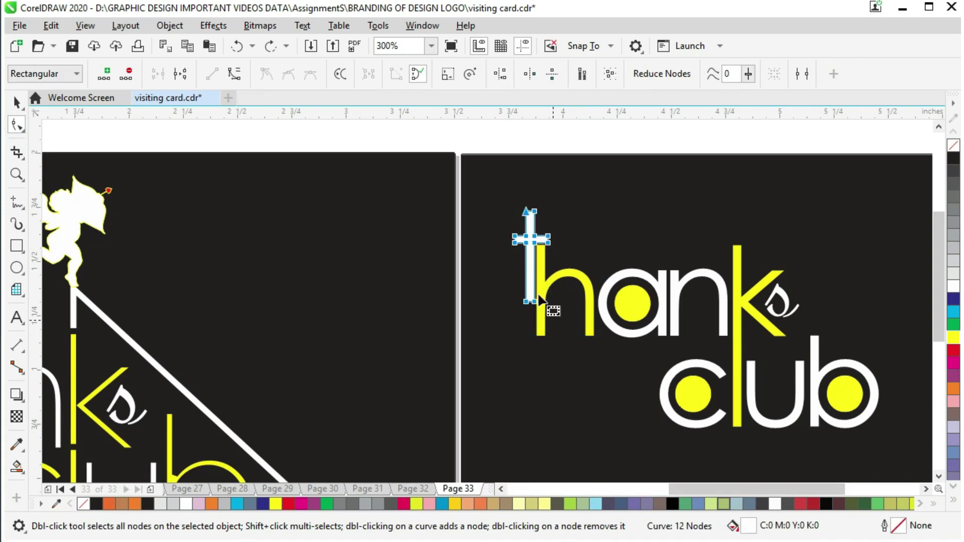
key(ctrl+a)
drag(534, 301, 500, 411)
key(ctrl+z)
key(ctrl+z)
scroll(524, 306, up, 2)
click(564, 435)
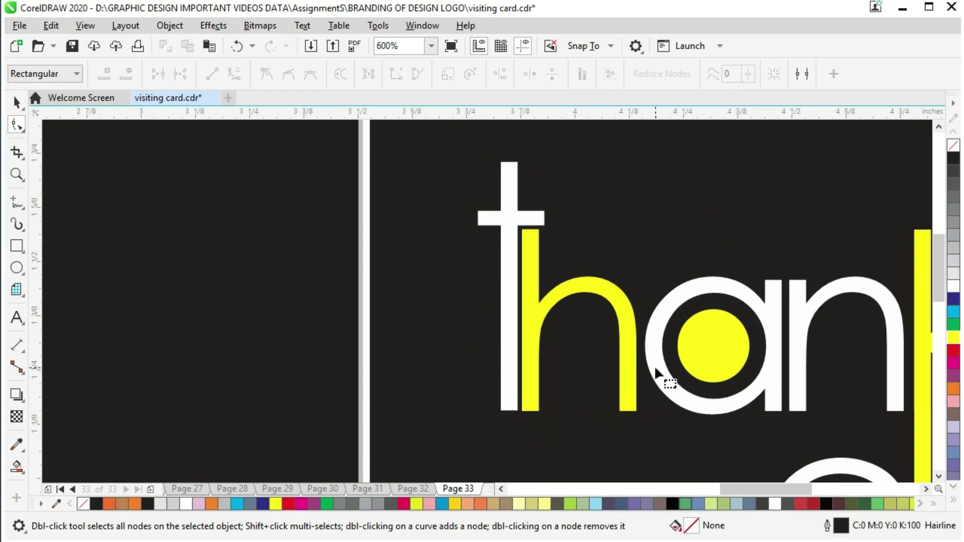
Nudge the a with its disc, the n and the s of "thanks" slightly right, and save the file.
scroll(834, 358, down, 4)
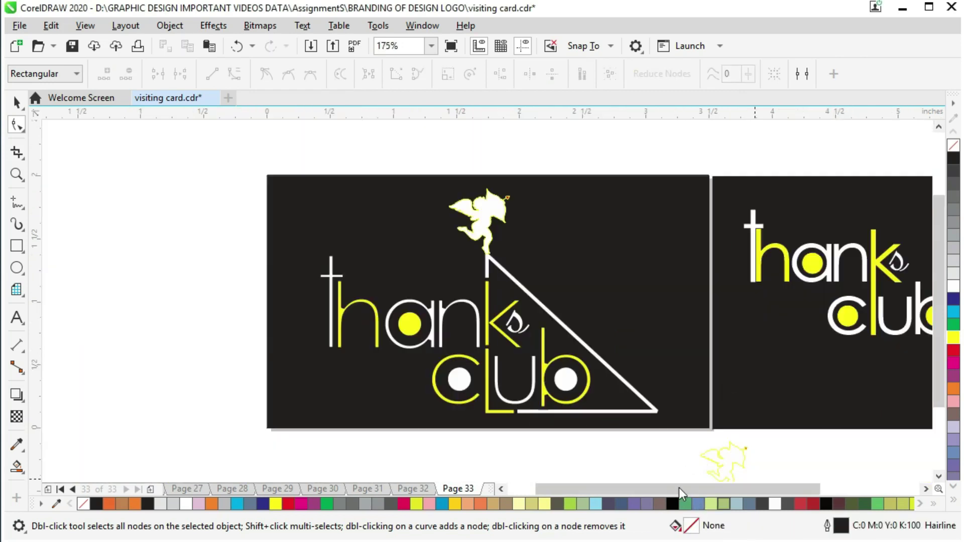
drag(678, 487, 752, 485)
click(544, 250)
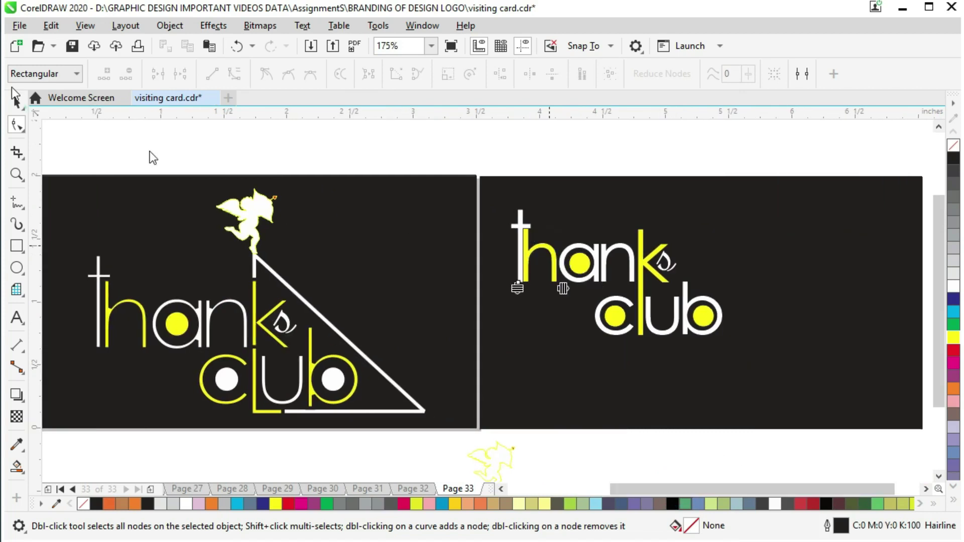
key(ctrl+s)
click(19, 106)
click(19, 104)
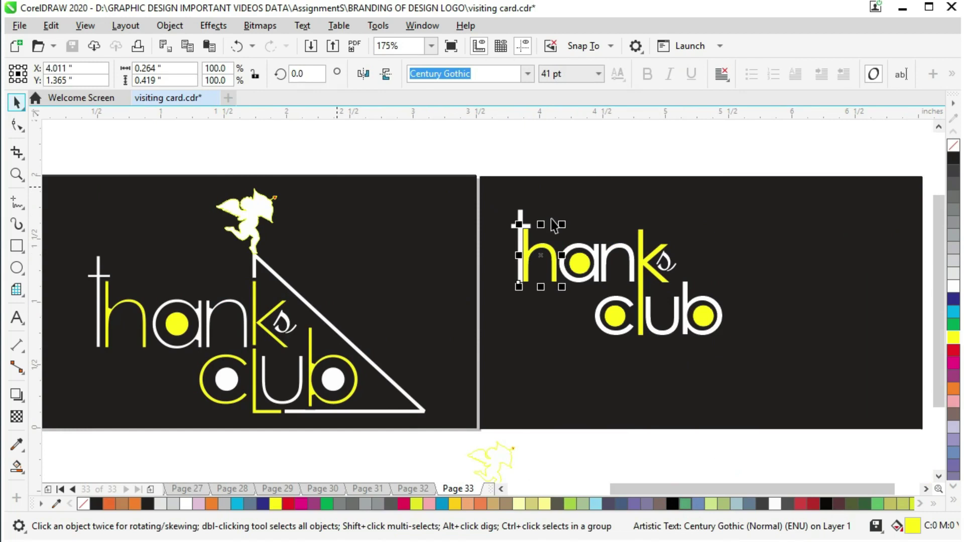
click(575, 247)
shift+click(717, 301)
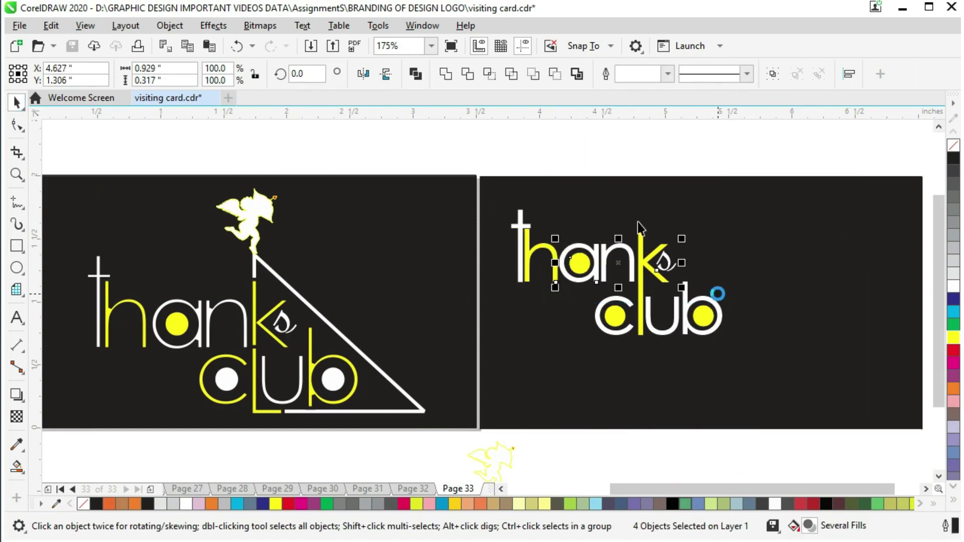
key(ctrl+s)
click(609, 146)
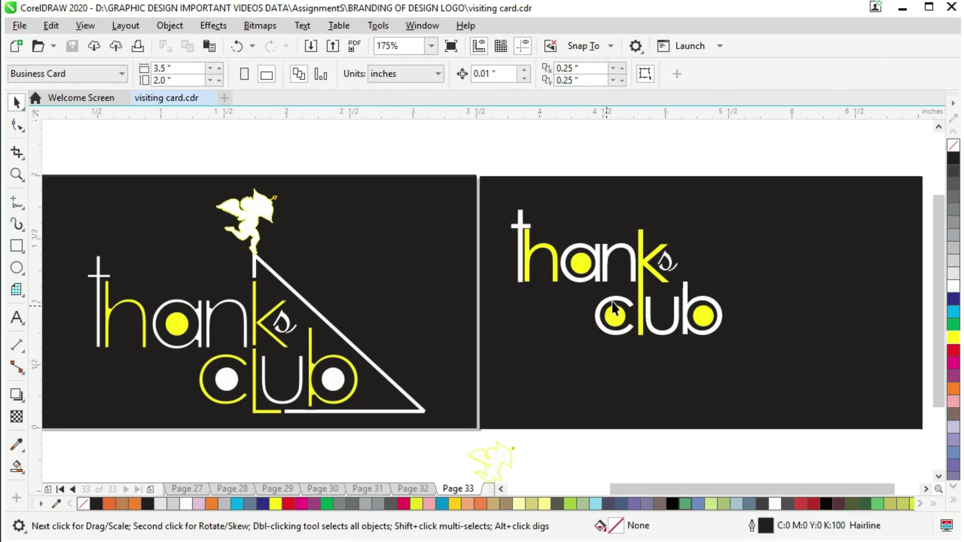
click(630, 305)
click(630, 304)
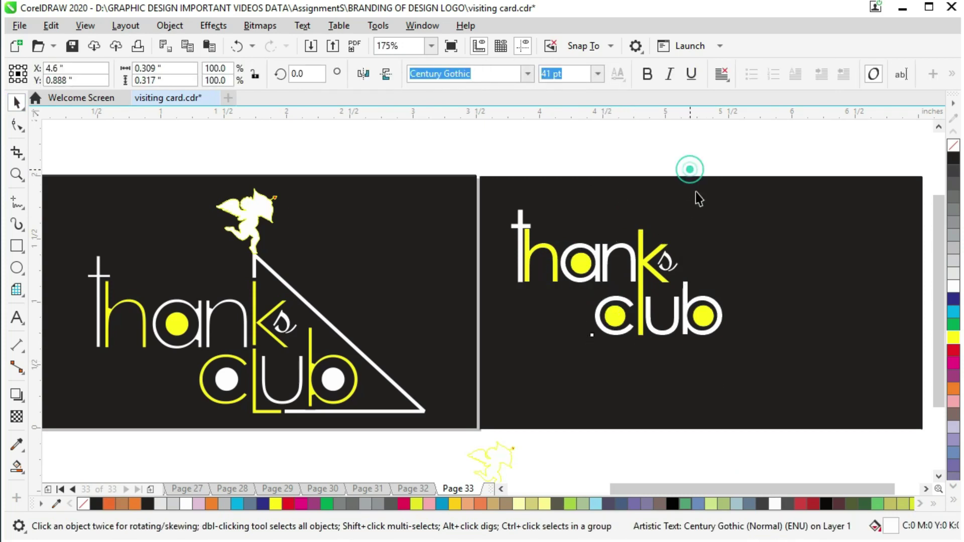
click(689, 169)
Draw a square about 0.89 inches wide just to the right of "club" and give it a white outline.
click(18, 245)
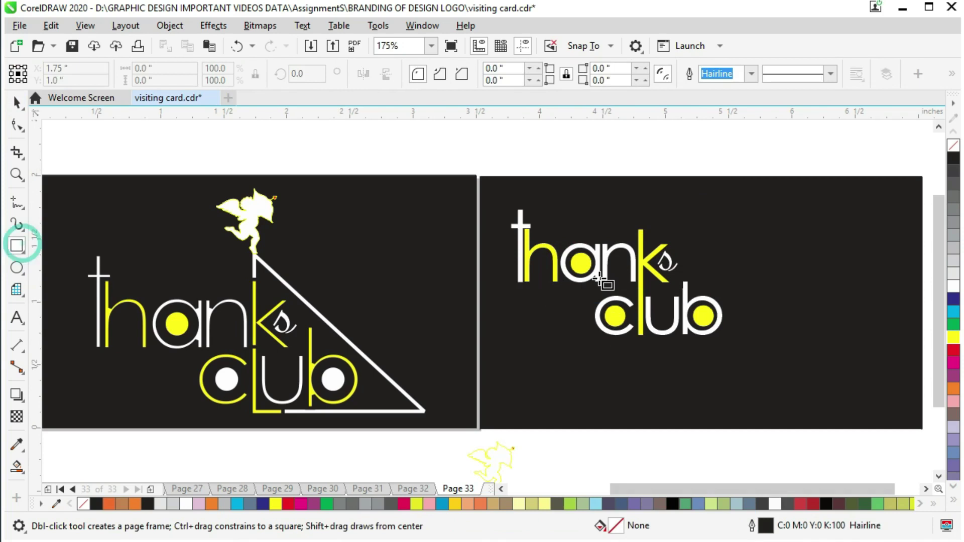
mouse_move(731, 247)
mouse_down()
mouse_move(819, 323)
mouse_move(847, 332)
mouse_move(844, 343)
mouse_up()
right_click(953, 273)
Set the square's outline width to 2.5 pt.
click(750, 75)
click(721, 181)
click(751, 74)
click(715, 168)
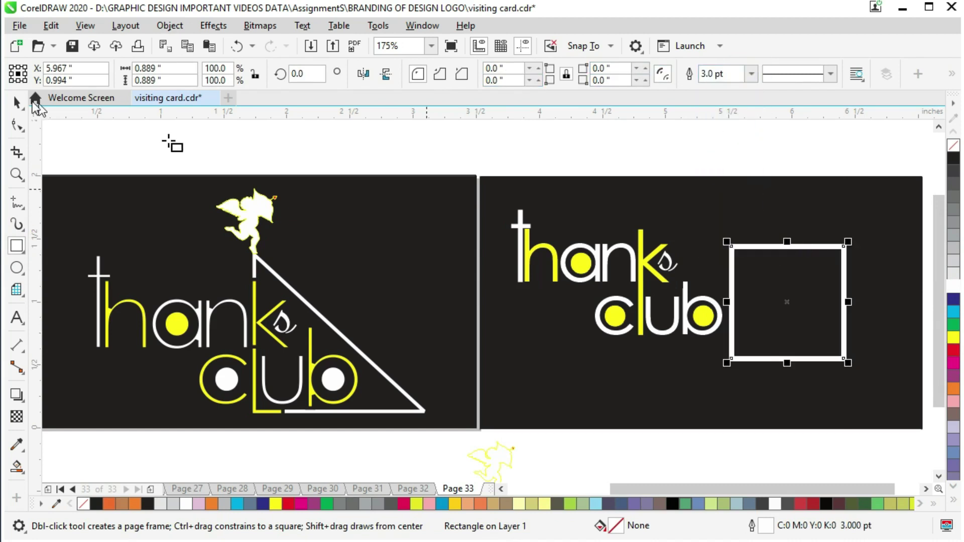
double_click(707, 75)
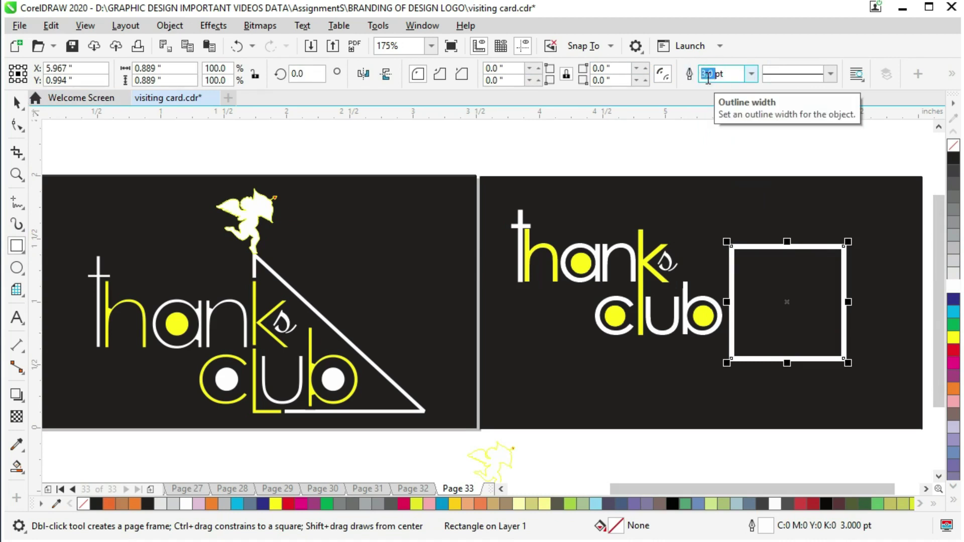
text(2.5)
key(Return)
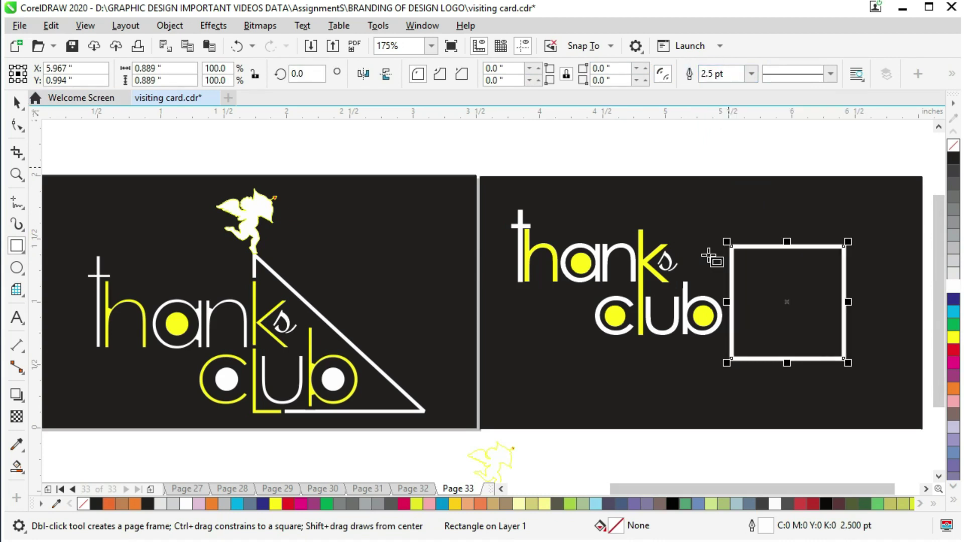
Move the white square onto the stem of the yellow k and send it behind the letters.
click(17, 103)
drag(758, 246, 666, 219)
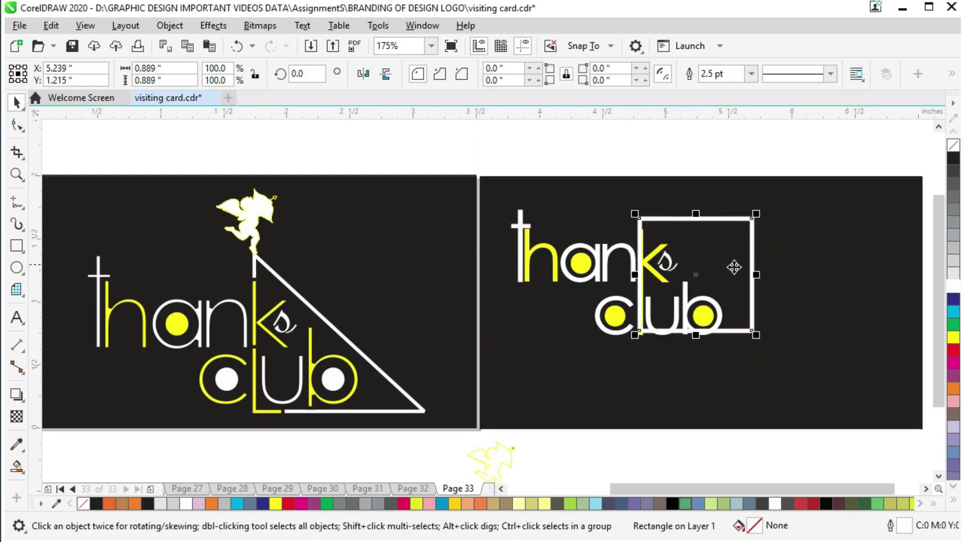
right_click(750, 272)
click(718, 144)
click(719, 219)
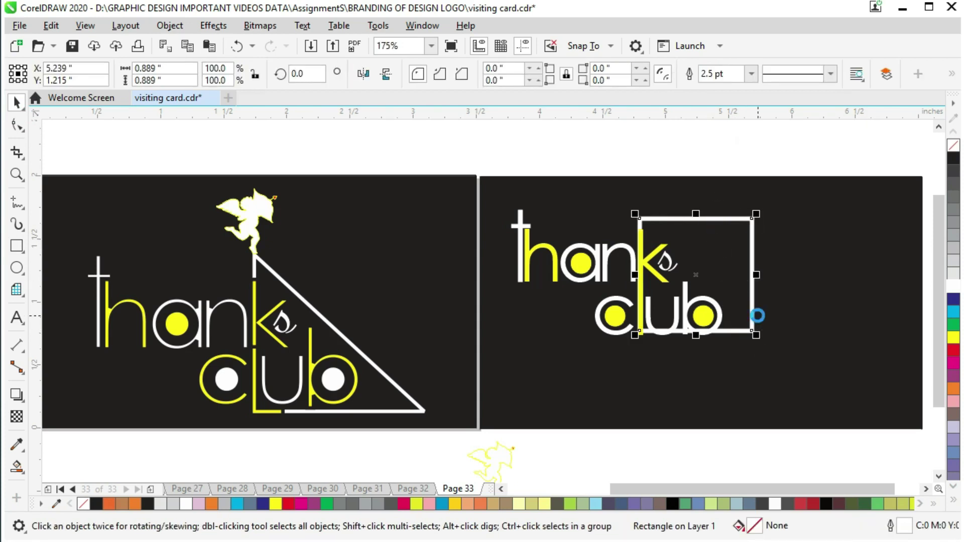
Enlarge the square to about 1 inch wide so its lower edge sits just below "club".
scroll(757, 317, up, 2)
scroll(757, 317, down, 1)
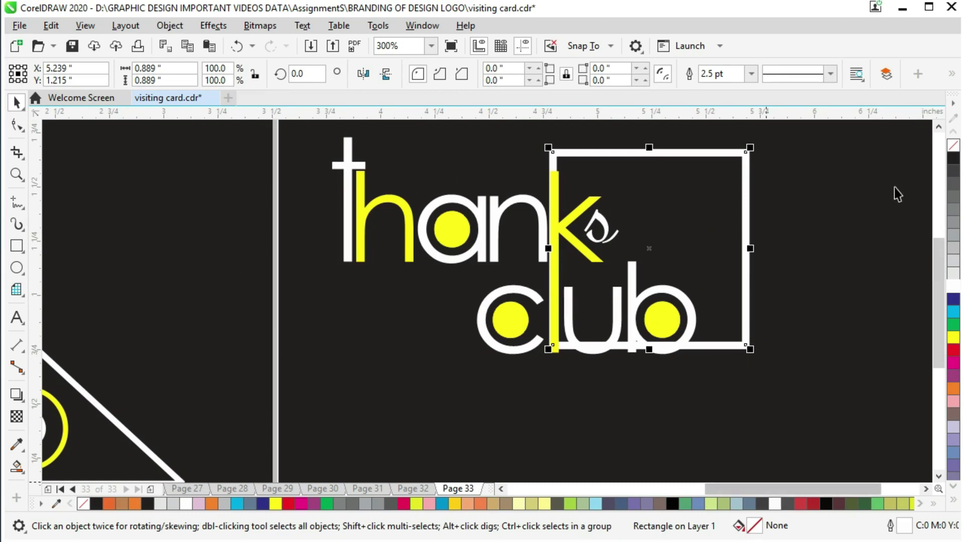
scroll(763, 409, up, 1)
click(754, 387)
drag(753, 387, 778, 401)
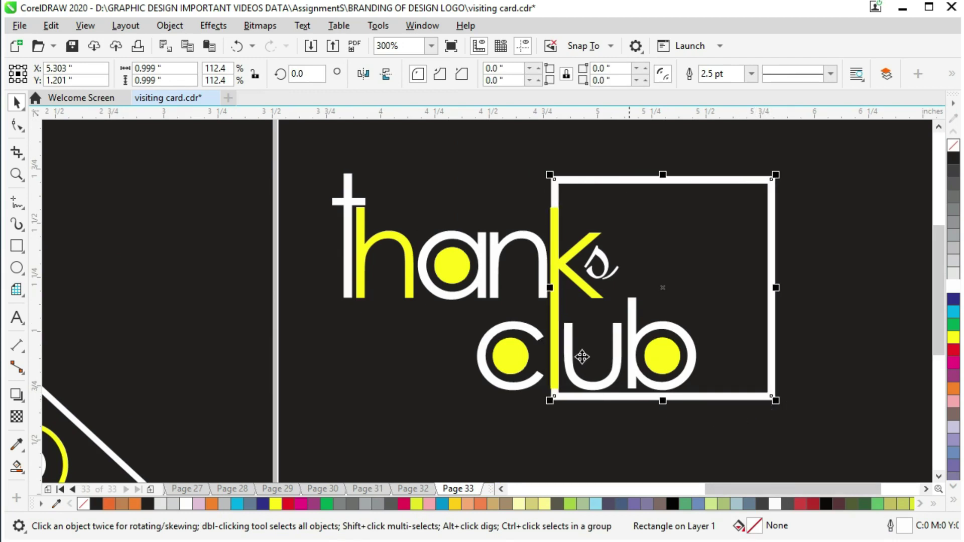
Duplicate the c of "club" beyond the square and change the copy's text to a capital "L".
click(536, 339)
drag(536, 339, 835, 305)
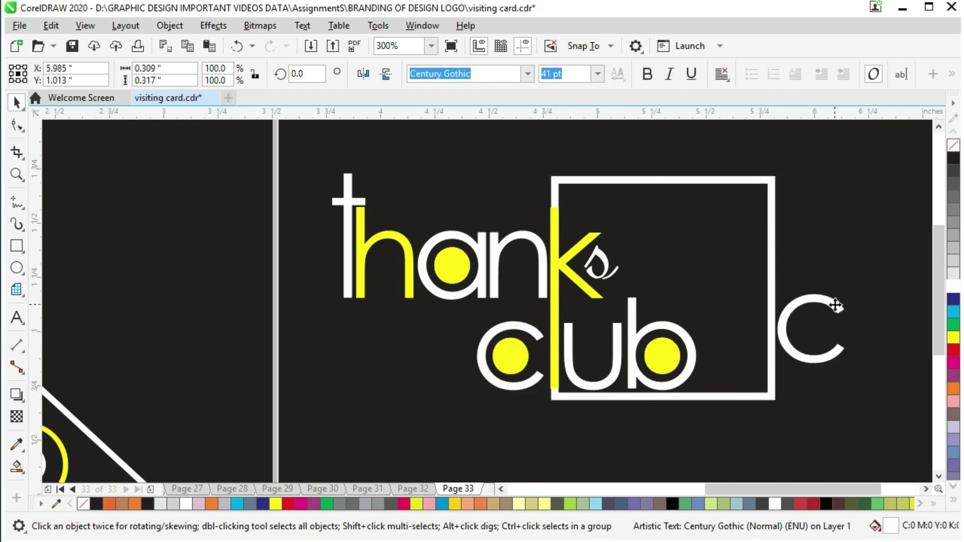
click(18, 317)
double_click(783, 334)
text(L)
key(ctrl+space)
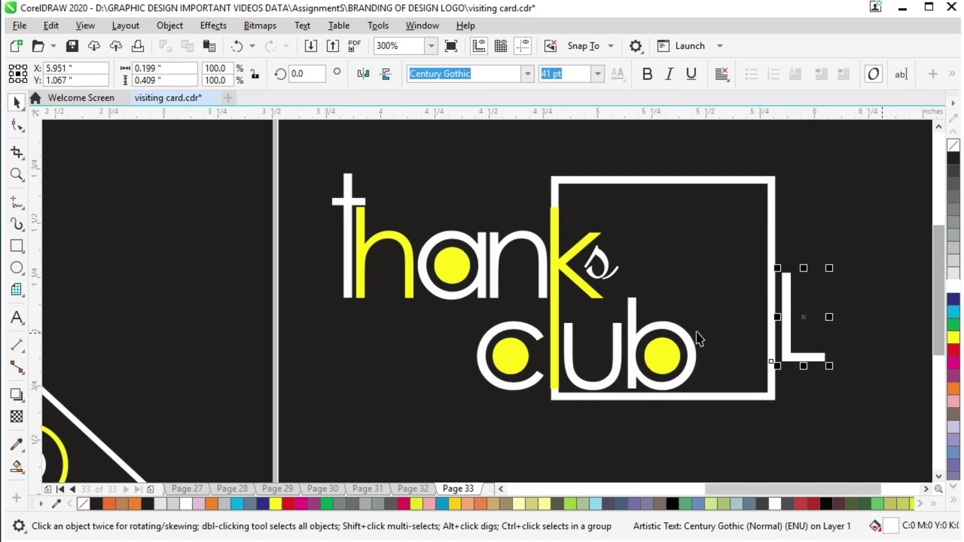
Move the capital L over the stem of "club" and stretch it to fit the square's lower corner, about 0.42 inches high.
drag(781, 324, 552, 364)
scroll(586, 348, up, 2)
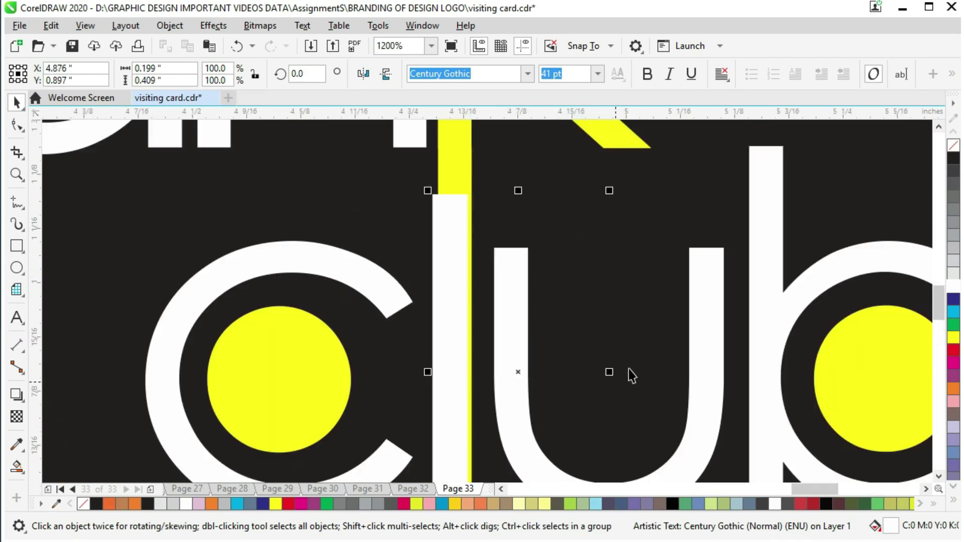
drag(609, 372, 634, 372)
scroll(620, 342, down, 1)
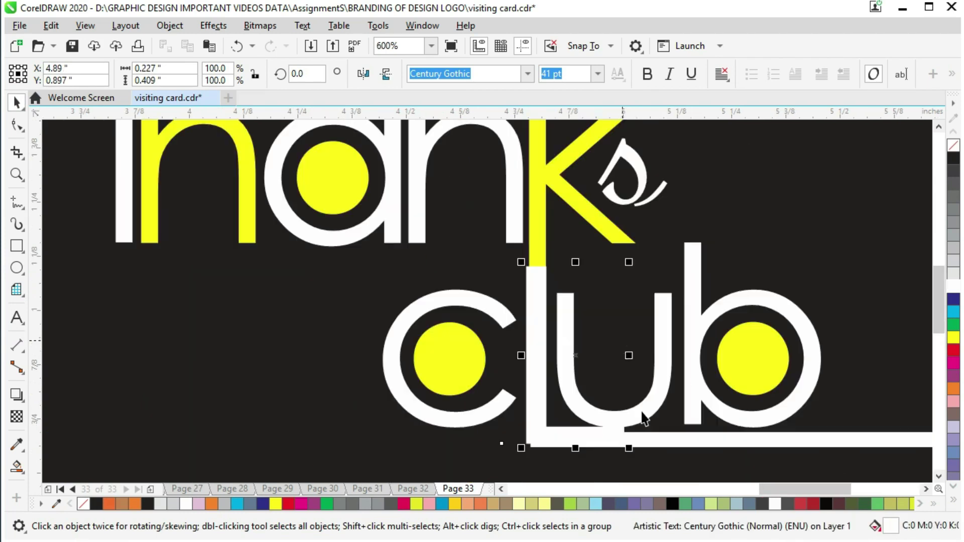
drag(576, 448, 584, 453)
drag(521, 357, 524, 357)
drag(628, 357, 620, 356)
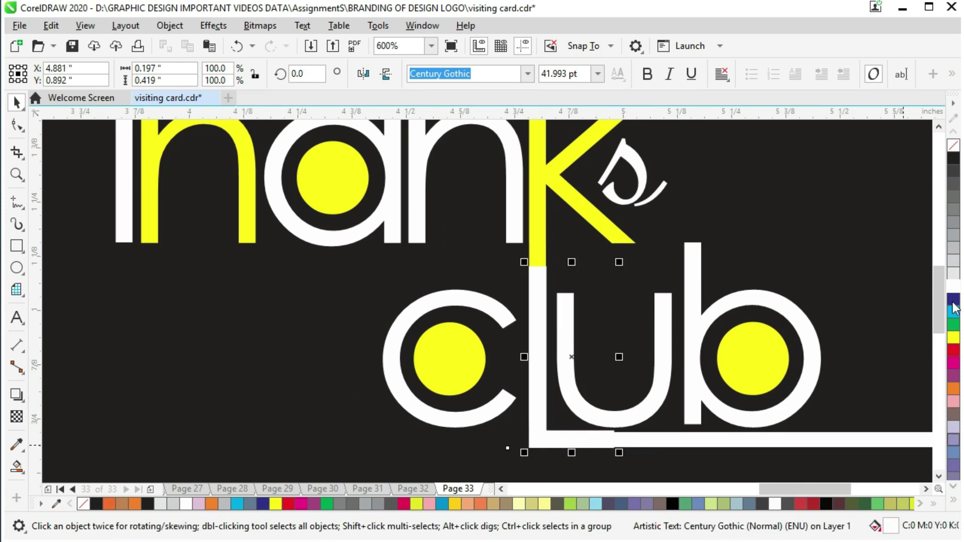
Fill the capital L yellow and narrow it to about 0.18 inches so its stem matches the k's stem.
click(953, 337)
click(651, 371)
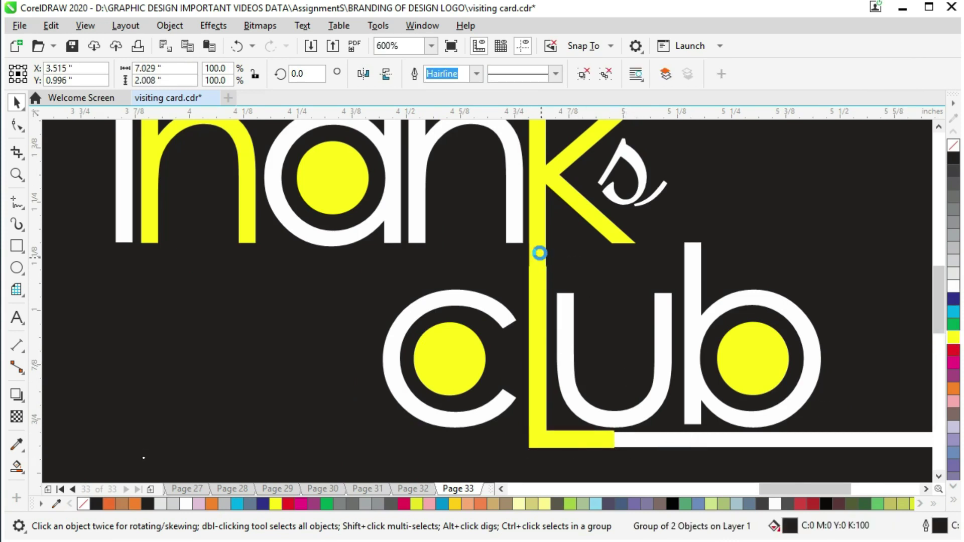
scroll(540, 253, up, 4)
click(563, 314)
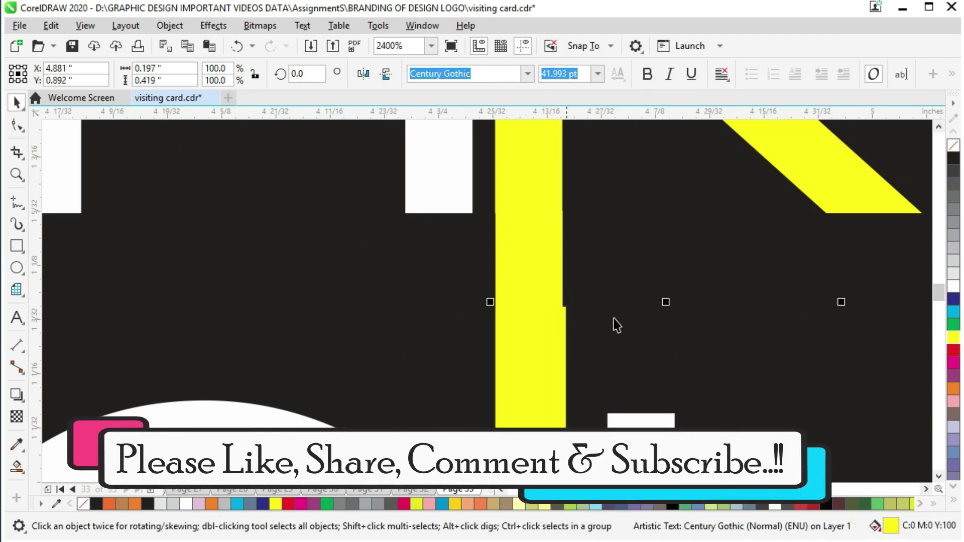
scroll(623, 321, down, 4)
drag(681, 412, 675, 408)
drag(586, 407, 609, 390)
scroll(617, 389, down, 1)
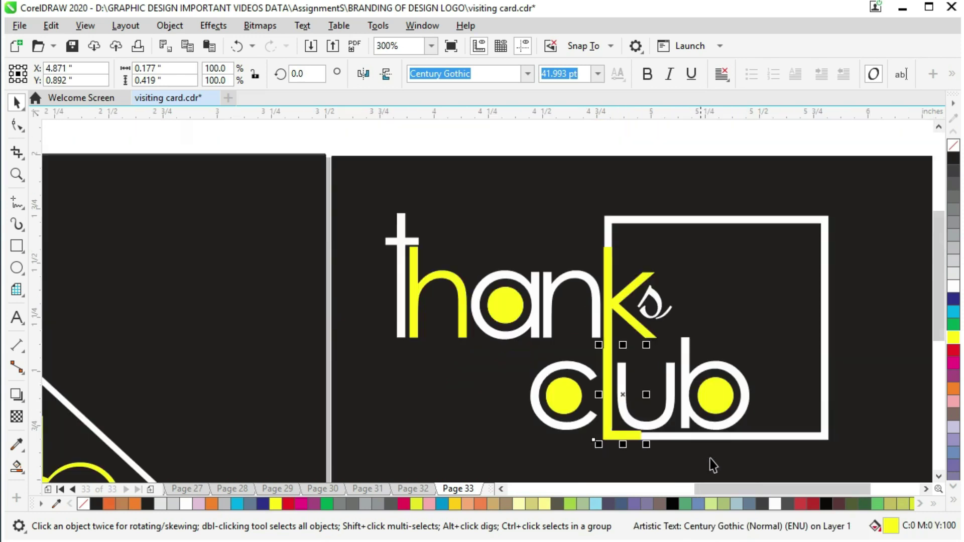
Nudge the u and the b of "club" slightly up.
click(694, 446)
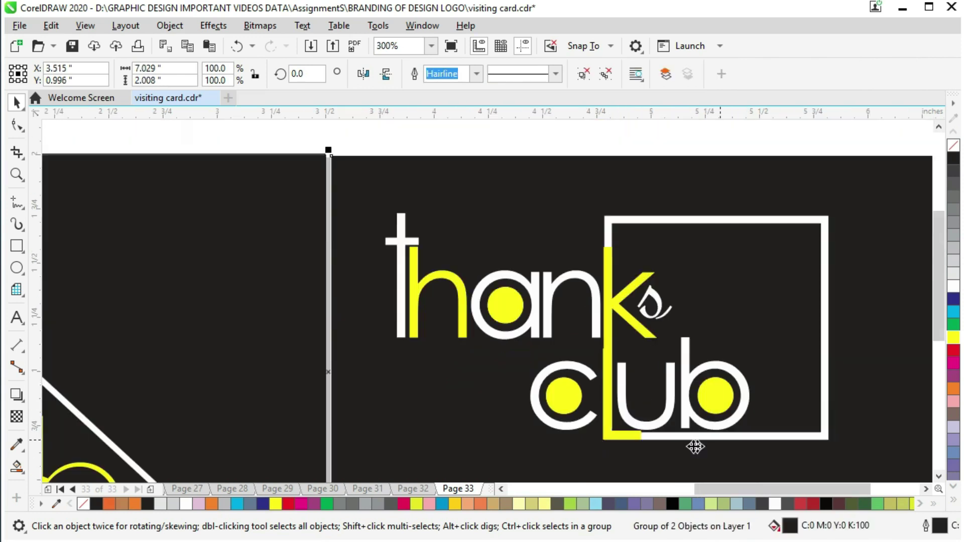
click(673, 411)
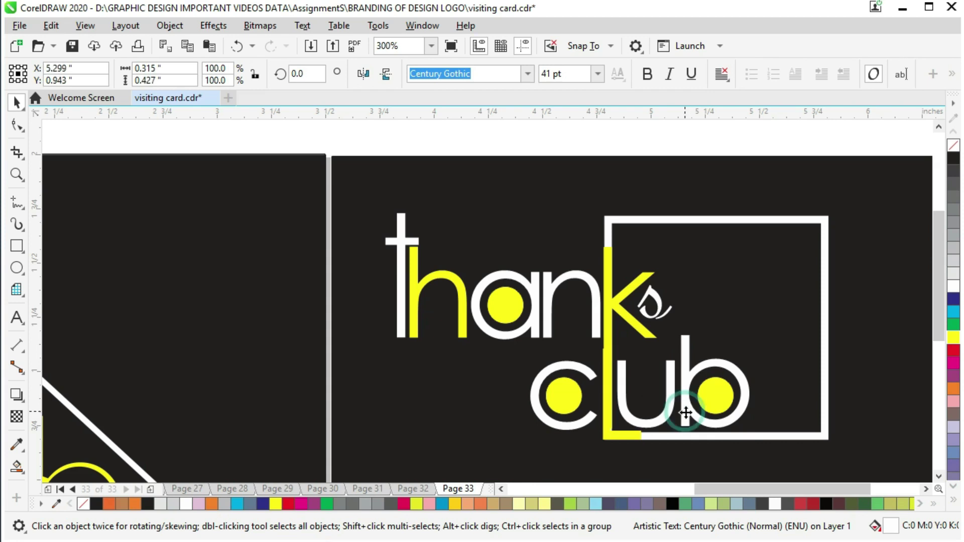
click(712, 449)
Convert the b to curves, pull the bottom nodes of its stem down to the square's lower edge, and save the file.
click(699, 374)
right_click(698, 372)
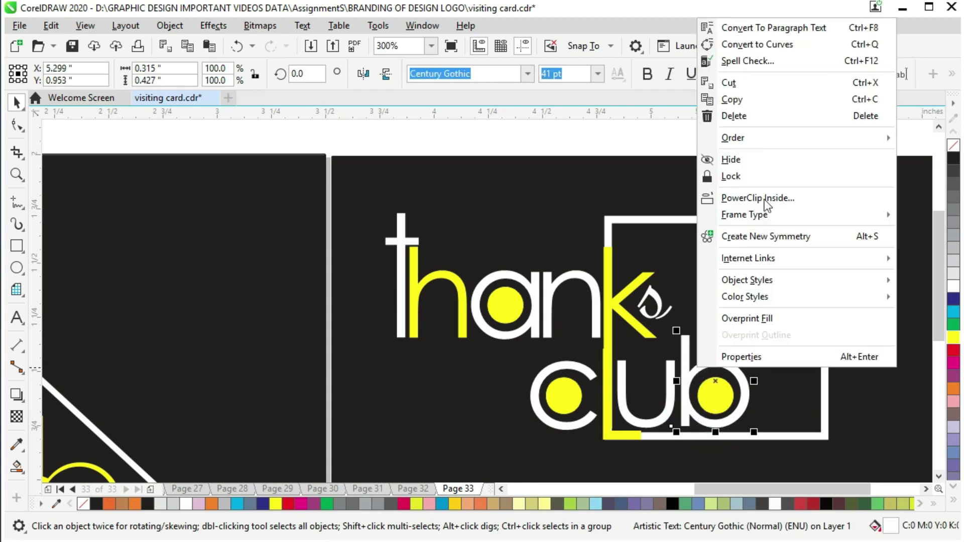
click(749, 45)
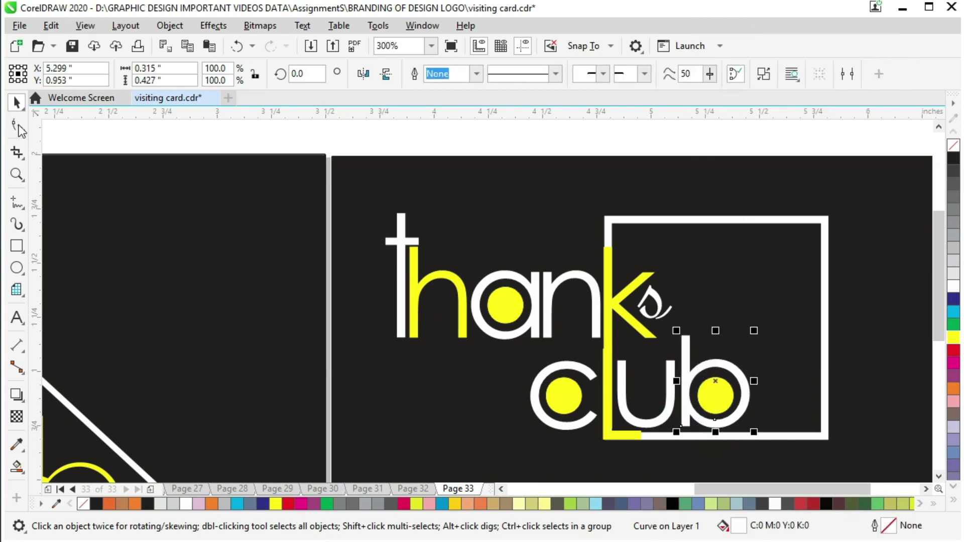
key(F10)
scroll(708, 432, up, 2)
click(663, 428)
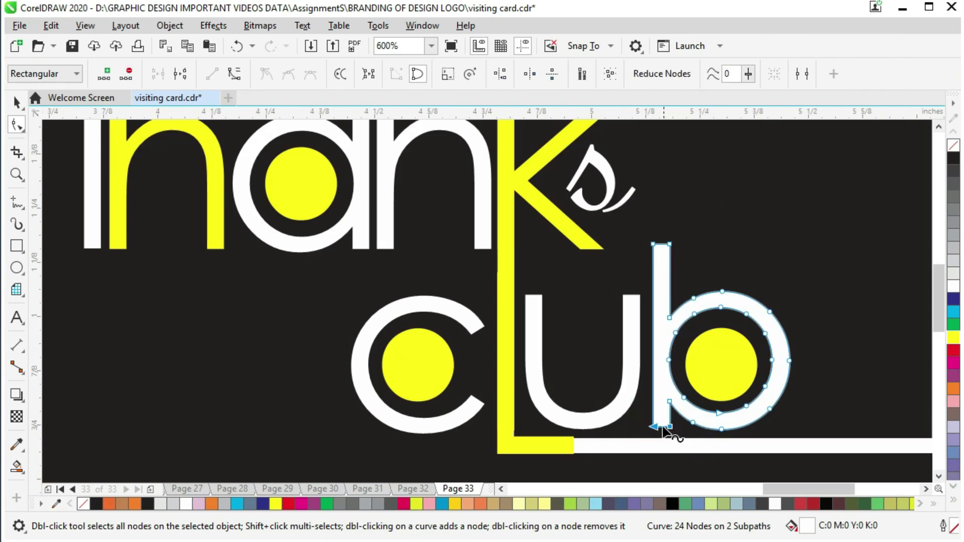
mouse_move(655, 427)
mouse_down()
mouse_move(656, 439)
mouse_move(657, 430)
mouse_move(646, 434)
mouse_up()
key(ctrl+z)
key(ctrl+z)
drag(668, 428, 671, 439)
click(844, 391)
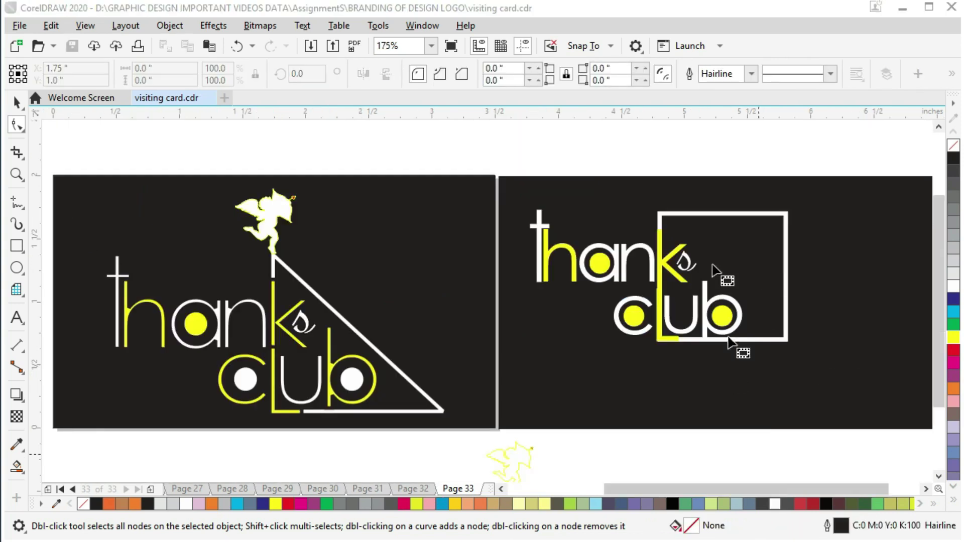
key(ctrl+s)
Fill the b of "club" yellow and its disc white.
click(18, 103)
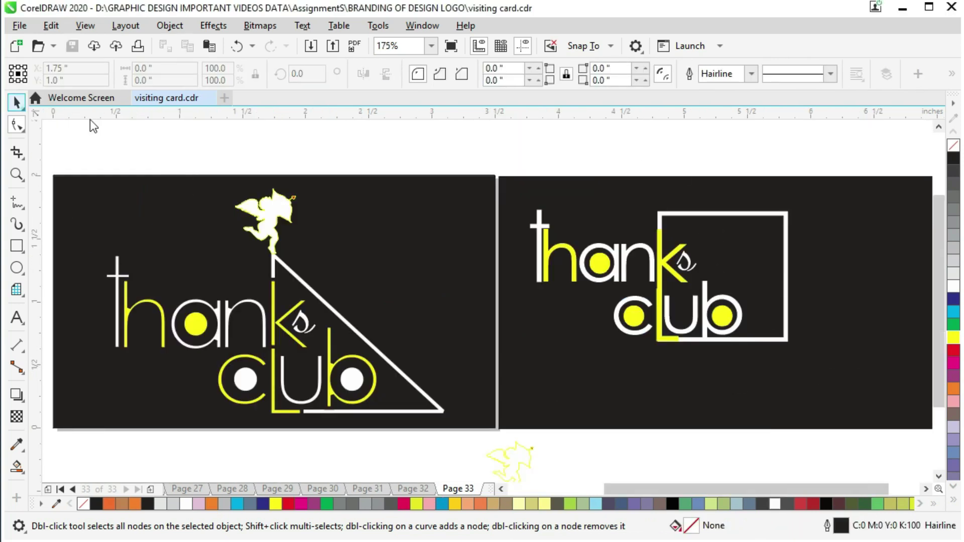
click(737, 315)
click(950, 341)
click(732, 385)
click(722, 315)
click(953, 287)
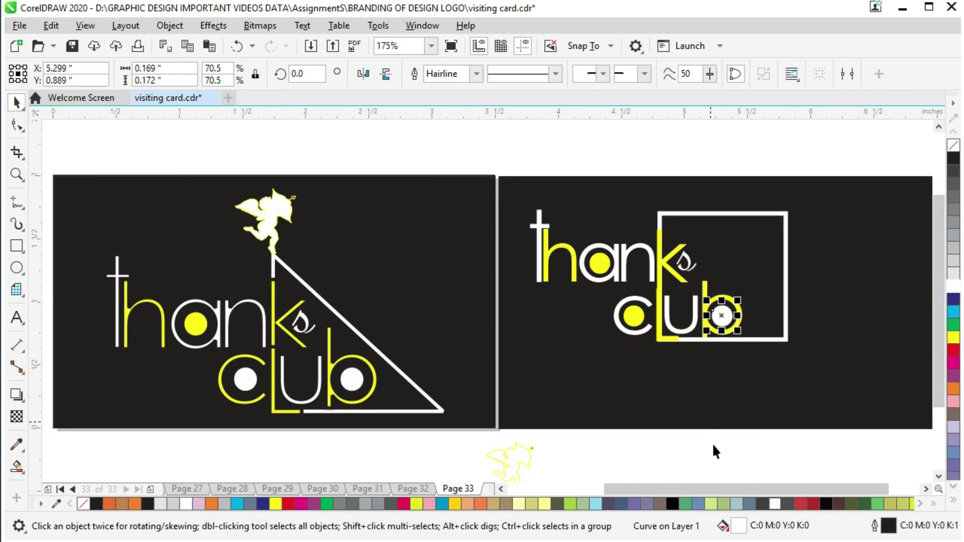
click(719, 468)
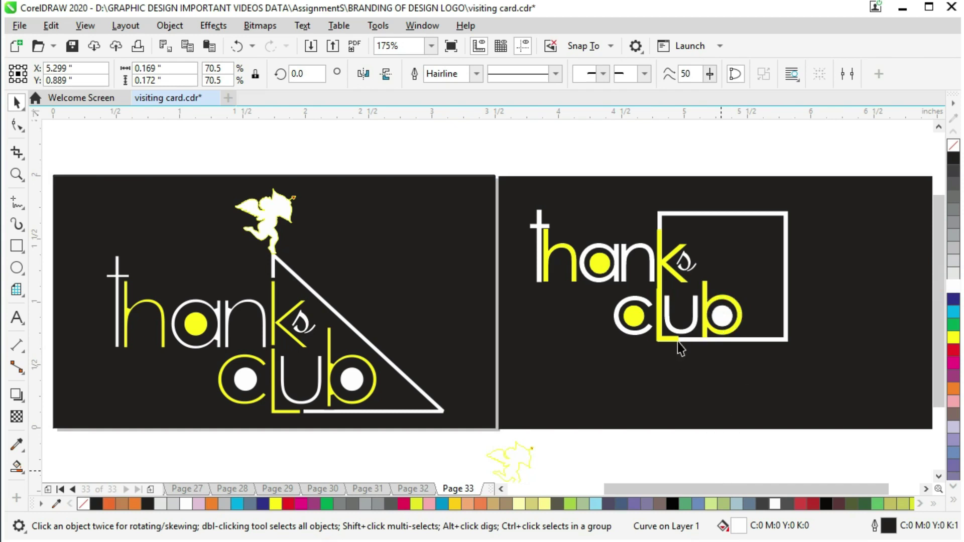
Fill the c of "club" yellow and its disc white.
key(Escape)
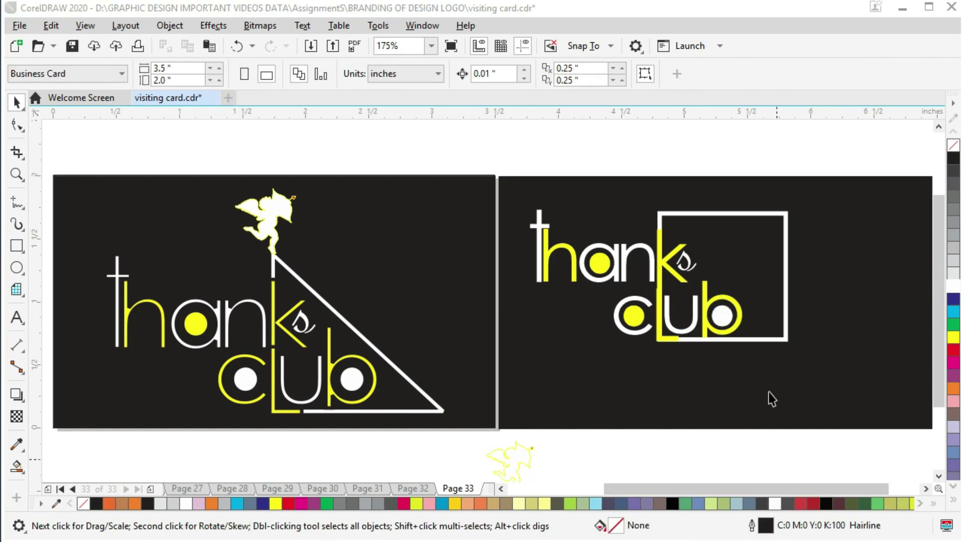
click(637, 303)
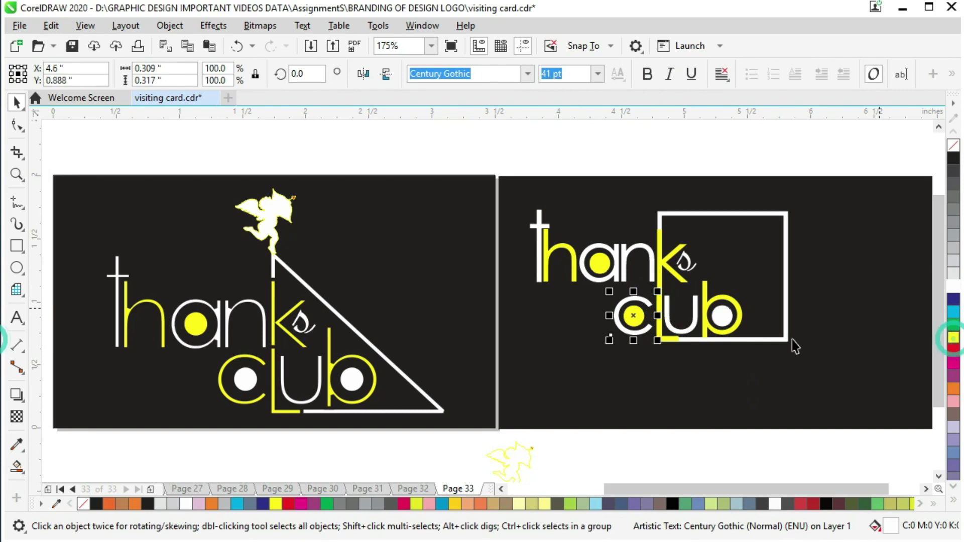
click(636, 316)
click(953, 286)
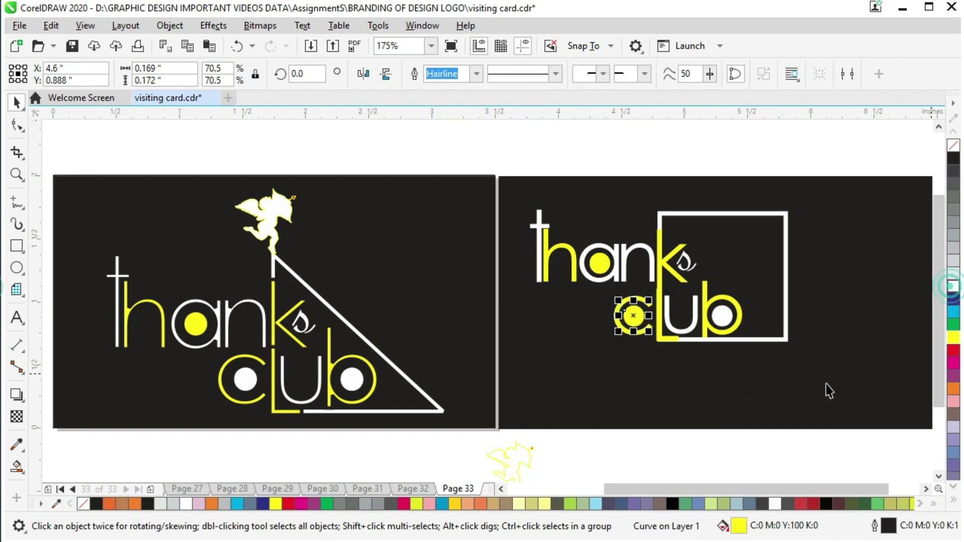
click(817, 390)
Convert the white square to curves and delete its upper-right corner node to make a right triangle.
click(19, 124)
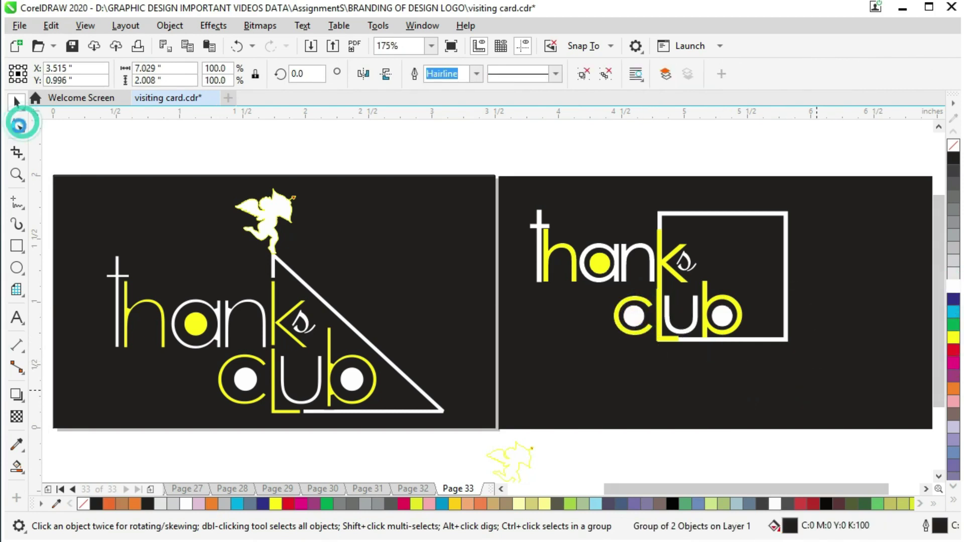
click(786, 222)
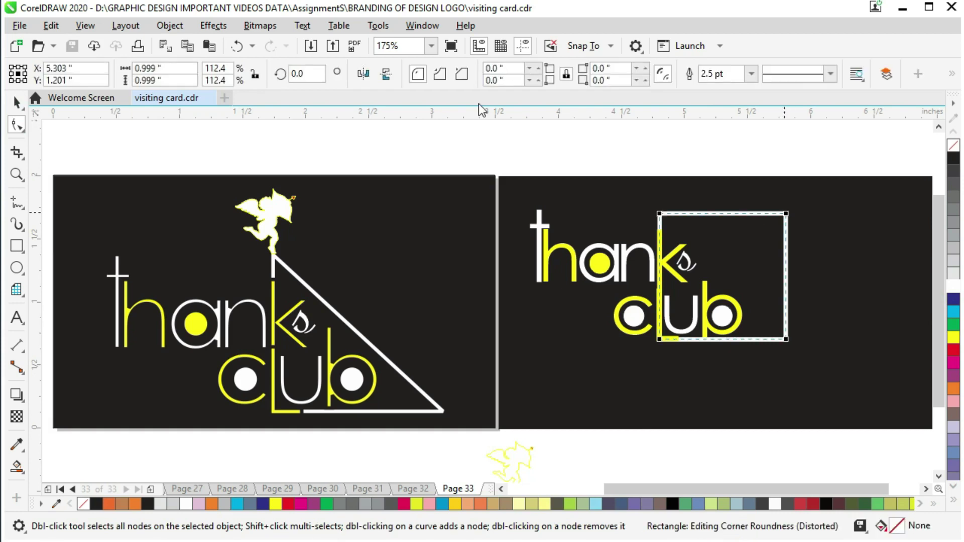
key(ctrl+q)
click(784, 215)
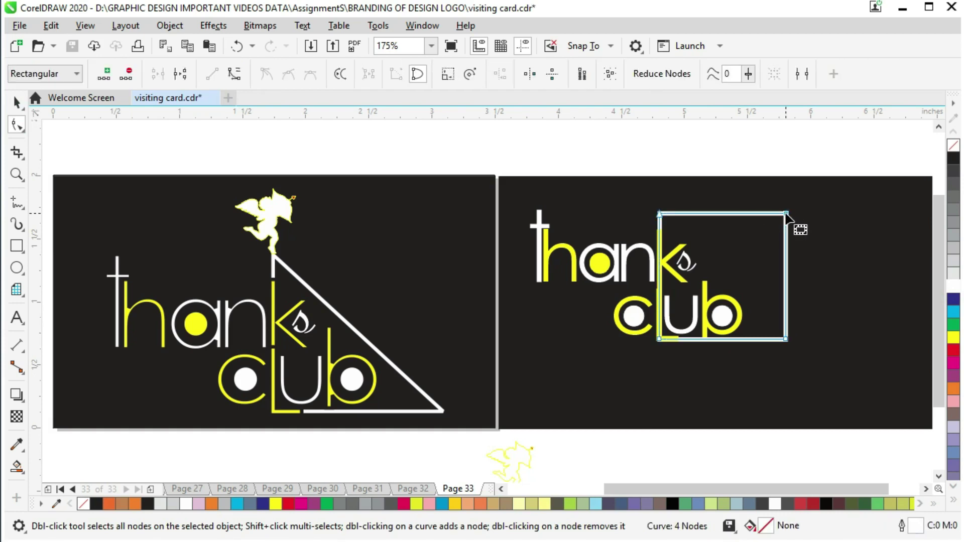
key(Delete)
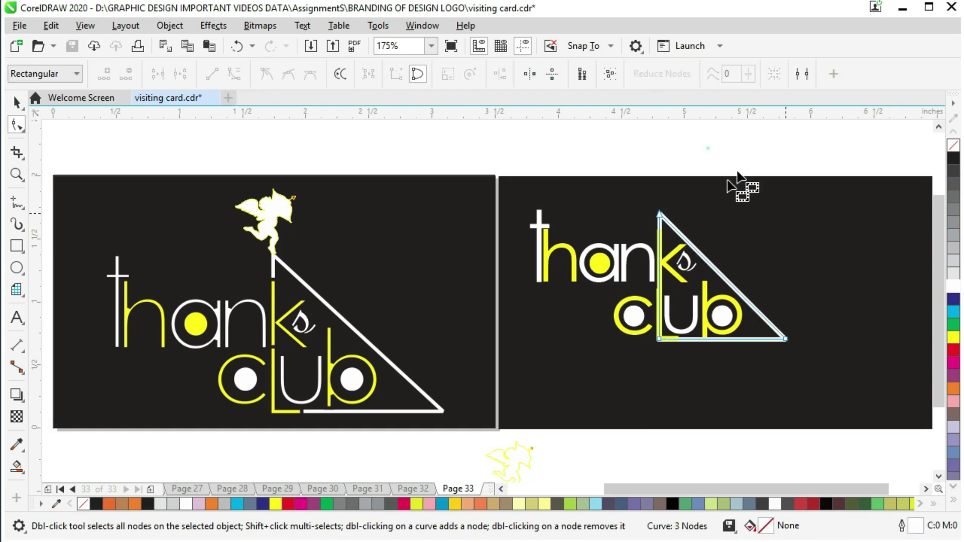
Place the cupid figure from below the cards on the apex of the white triangle.
click(17, 103)
click(753, 377)
click(477, 477)
drag(511, 463, 652, 184)
Move the whole logo with the cupid down on the card and enlarge it as a group to about 2.39 by 1.6 inches.
drag(518, 140, 833, 375)
drag(768, 321, 772, 353)
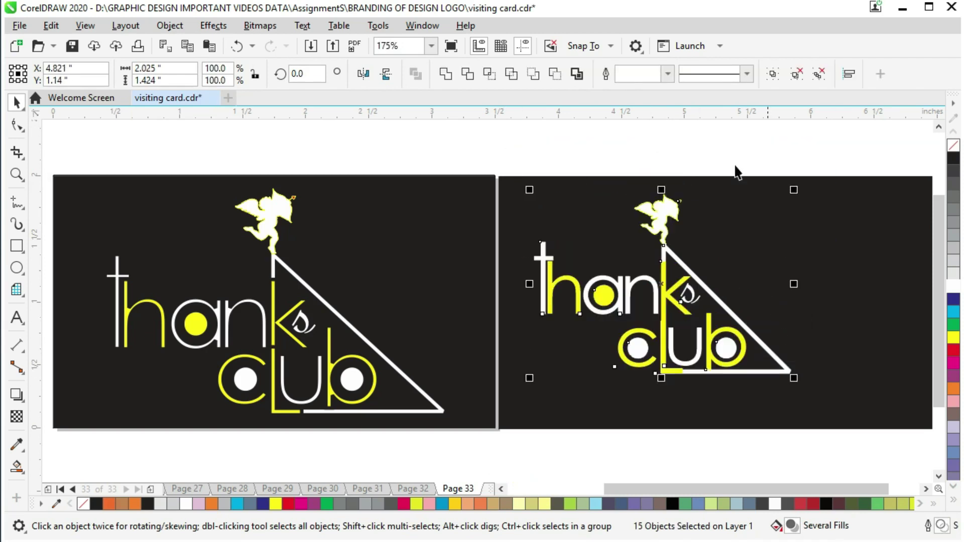
key(Escape)
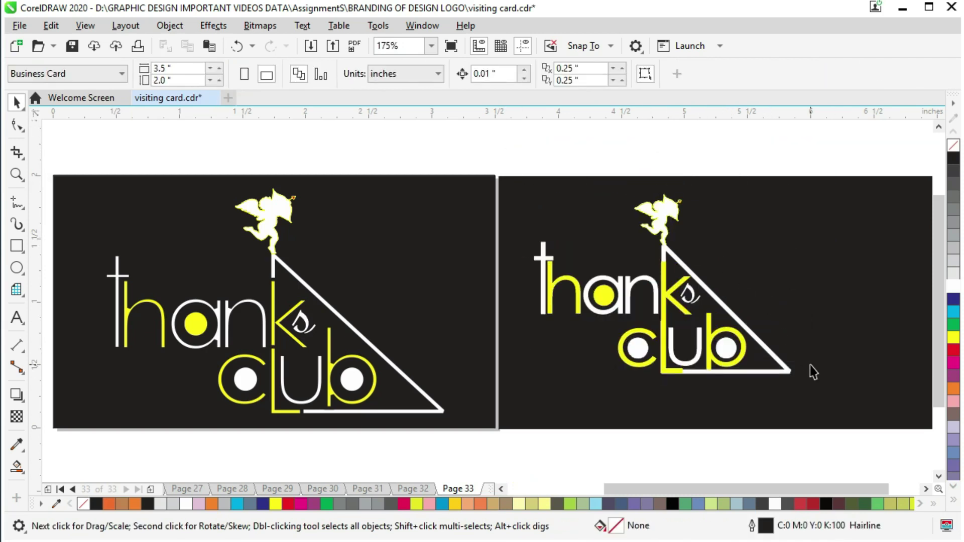
click(748, 434)
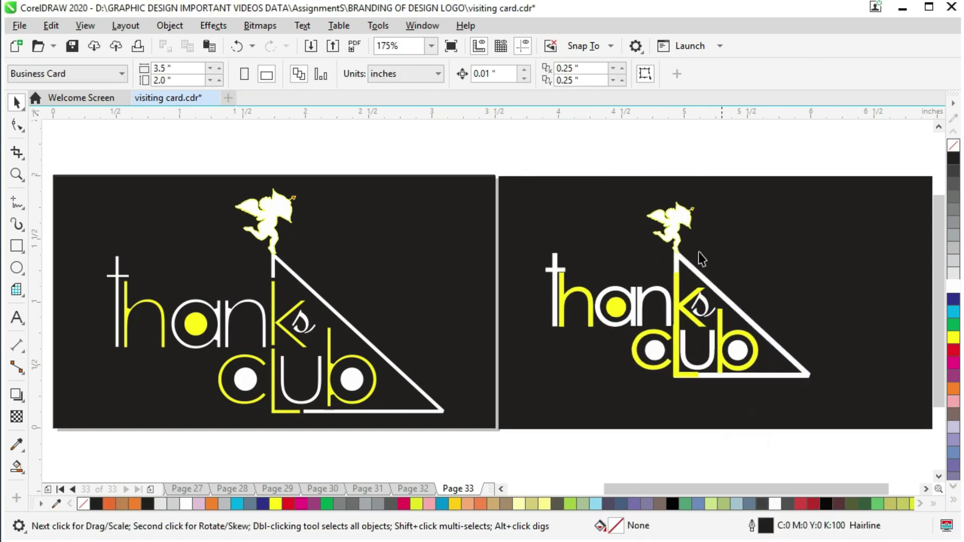
drag(526, 150, 885, 419)
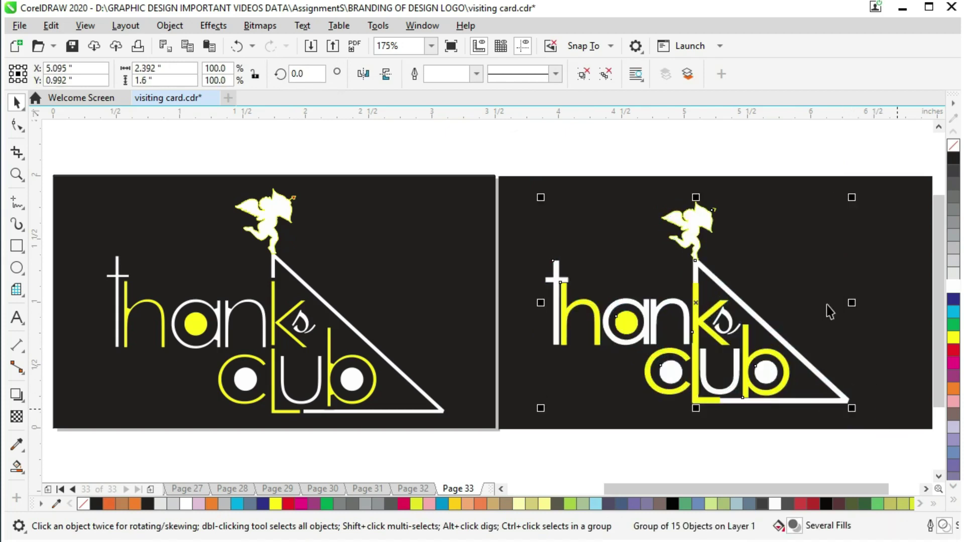
Set the outline width of the grouped logo to 2.0 pt.
click(476, 74)
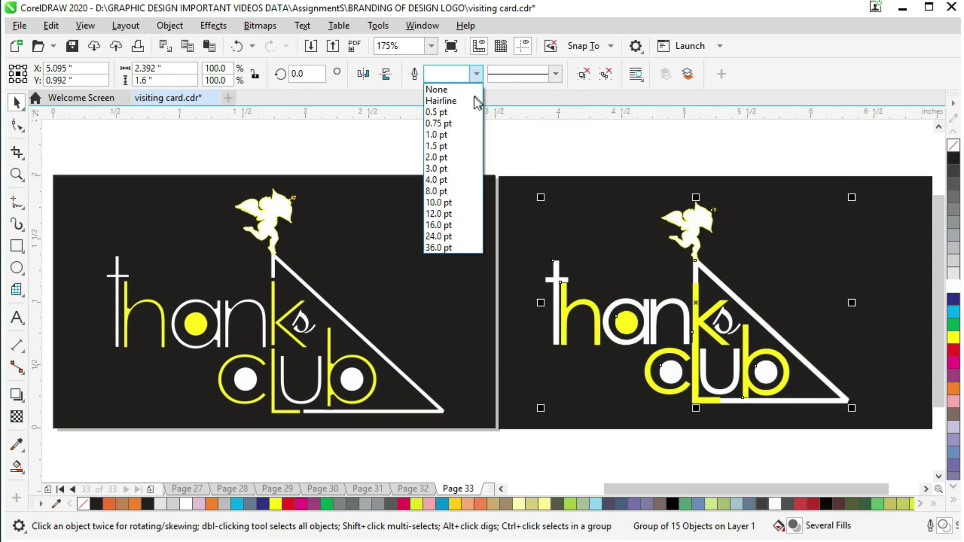
click(472, 178)
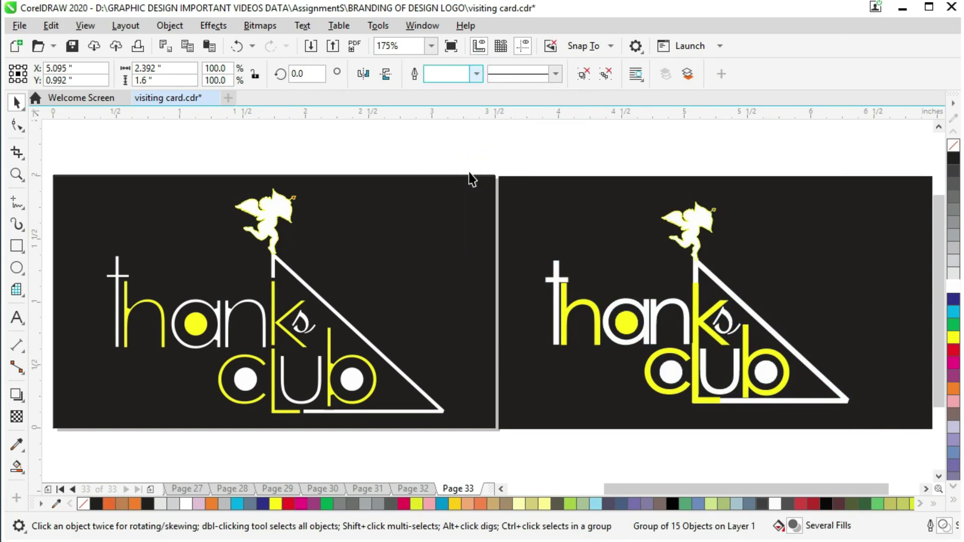
click(476, 75)
click(460, 158)
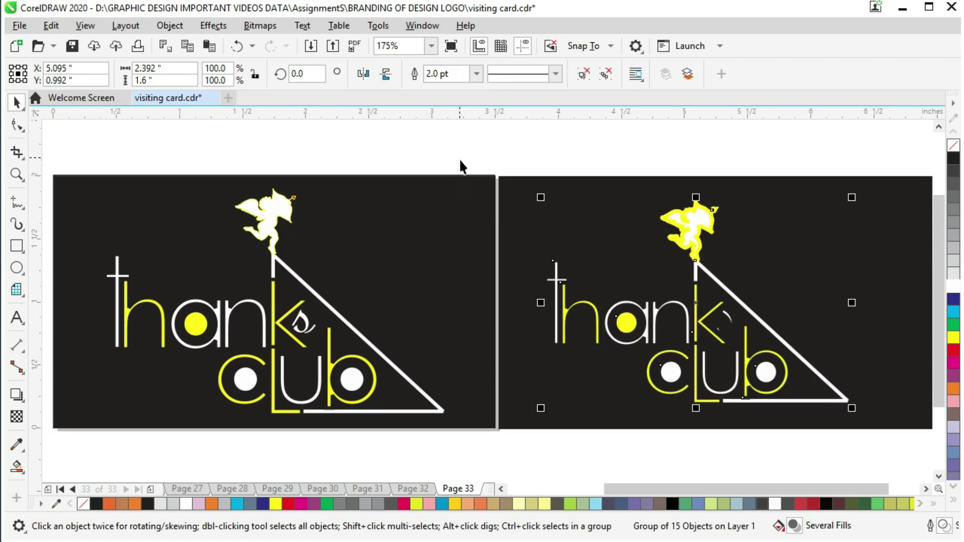
Set the small script "s" beside the "k" to 100 pt, scale it back to about 59 pt and remove its outline.
click(798, 142)
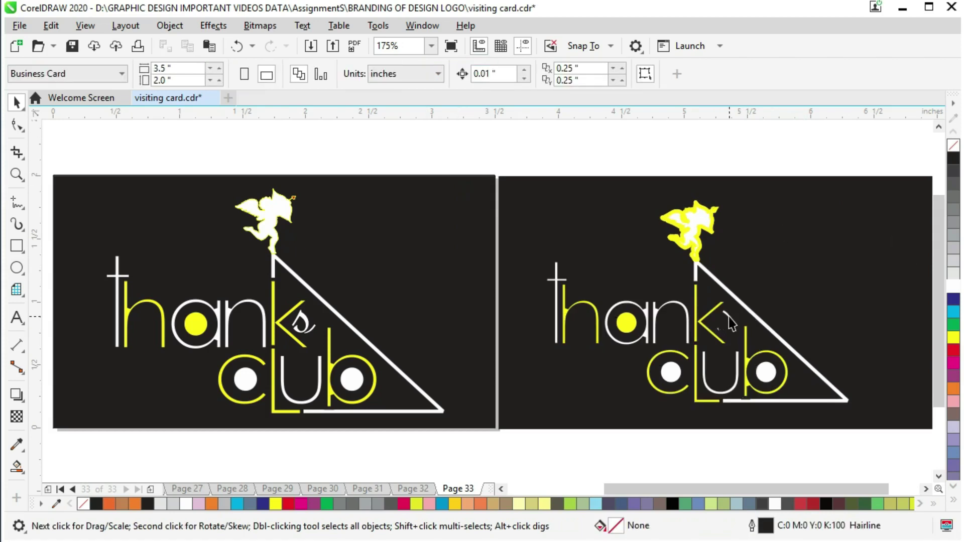
ctrl+click(727, 322)
click(597, 74)
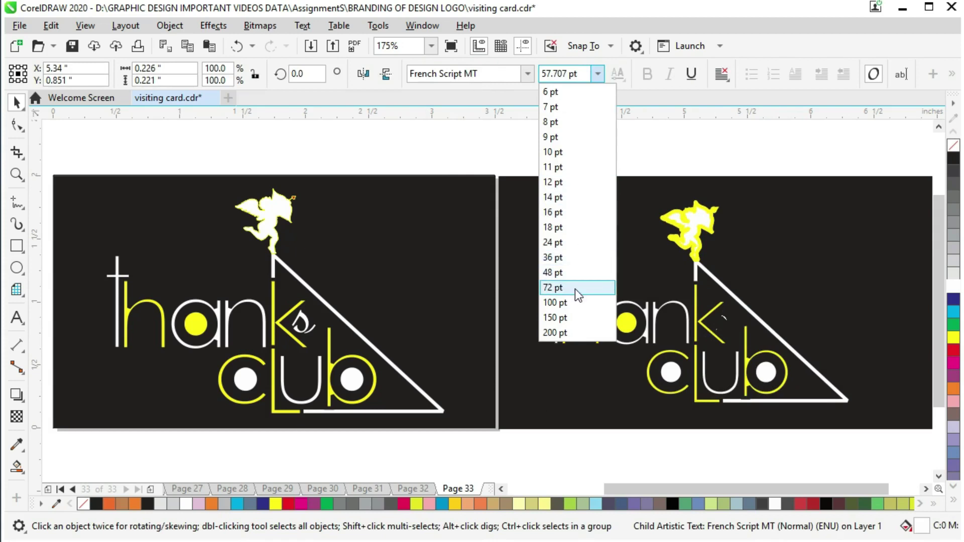
click(577, 301)
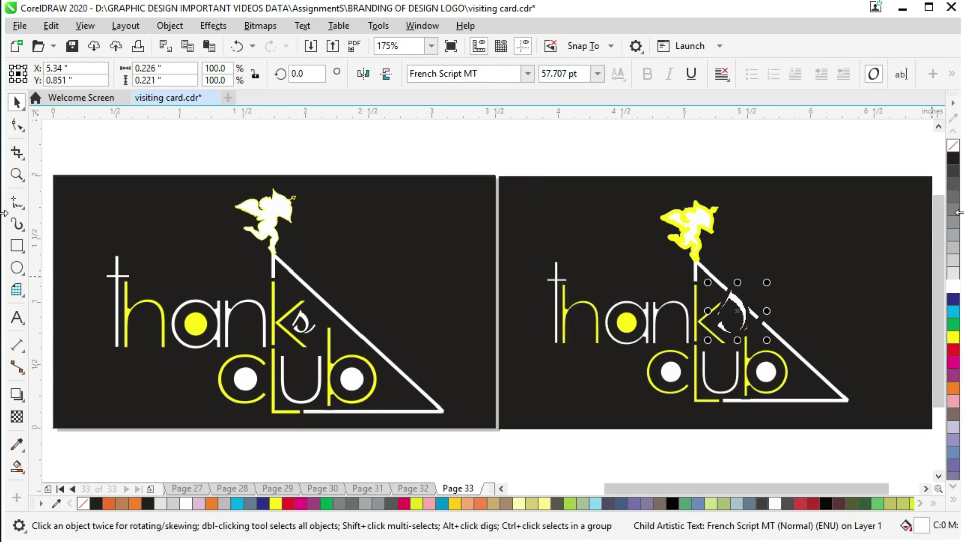
drag(765, 282, 744, 301)
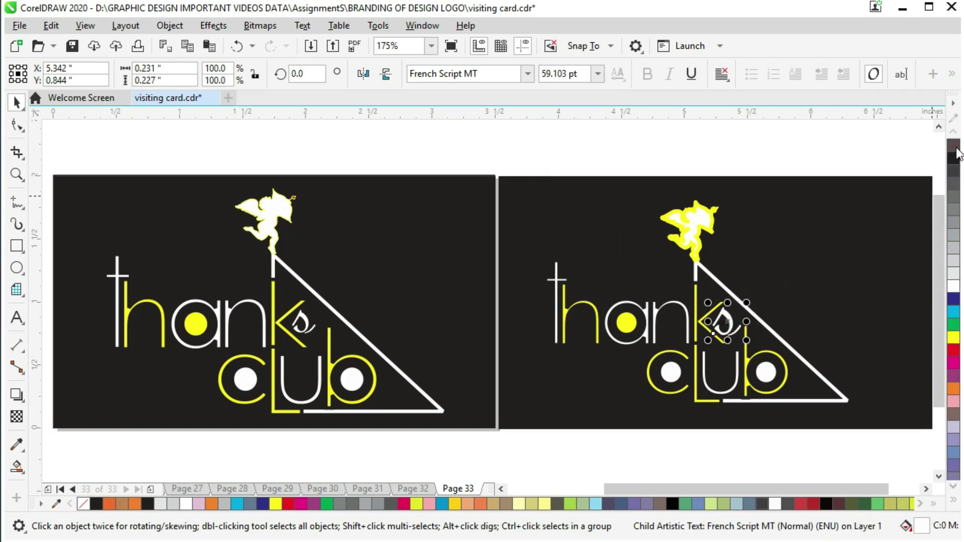
click(818, 161)
Scale the small "s" down from its lower-right corner to about 50 pt so it fits beside the "k".
click(725, 326)
click(730, 327)
click(730, 327)
click(732, 151)
ctrl+click(746, 338)
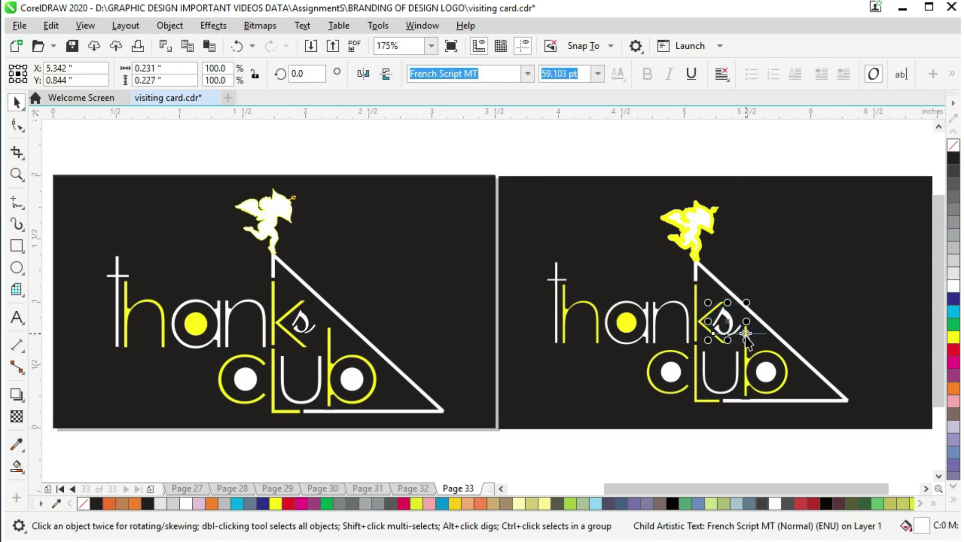
drag(746, 337, 741, 333)
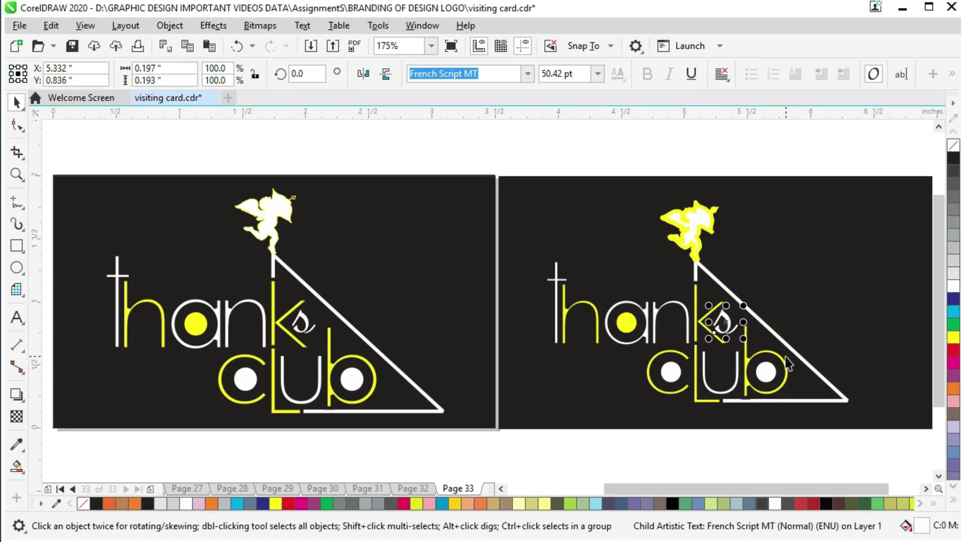
click(775, 144)
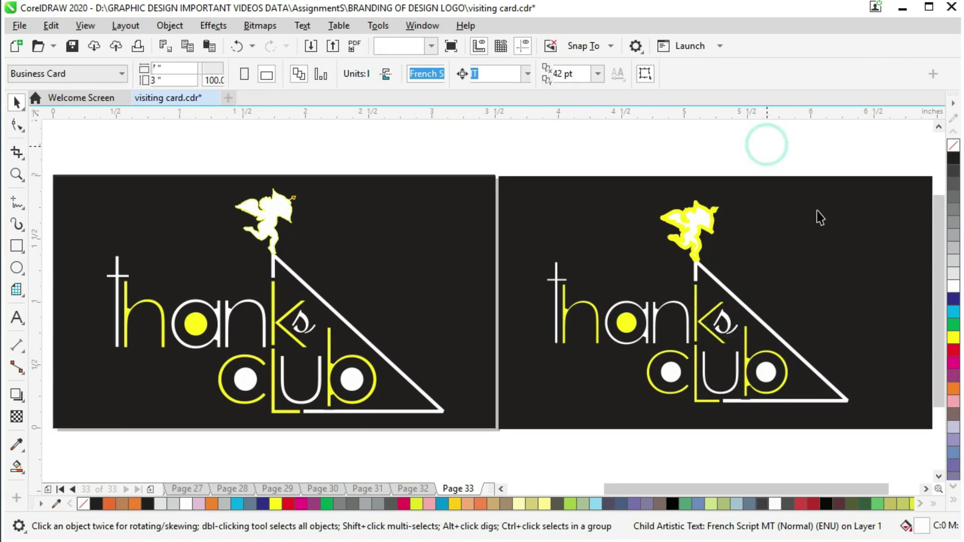
Set the outline width of the cupid figure within the logo group to Hairline.
ctrl+click(690, 228)
click(556, 76)
click(475, 73)
click(476, 73)
click(441, 96)
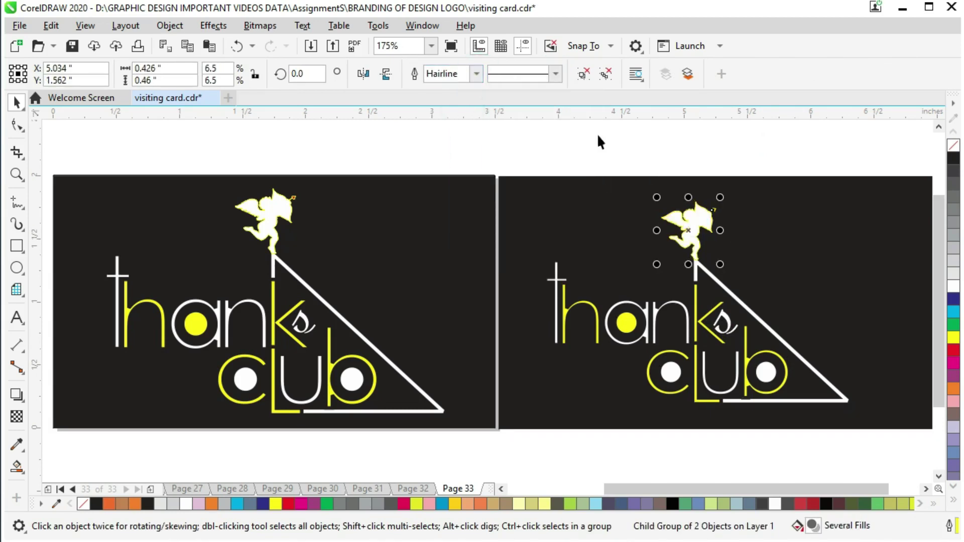
click(676, 146)
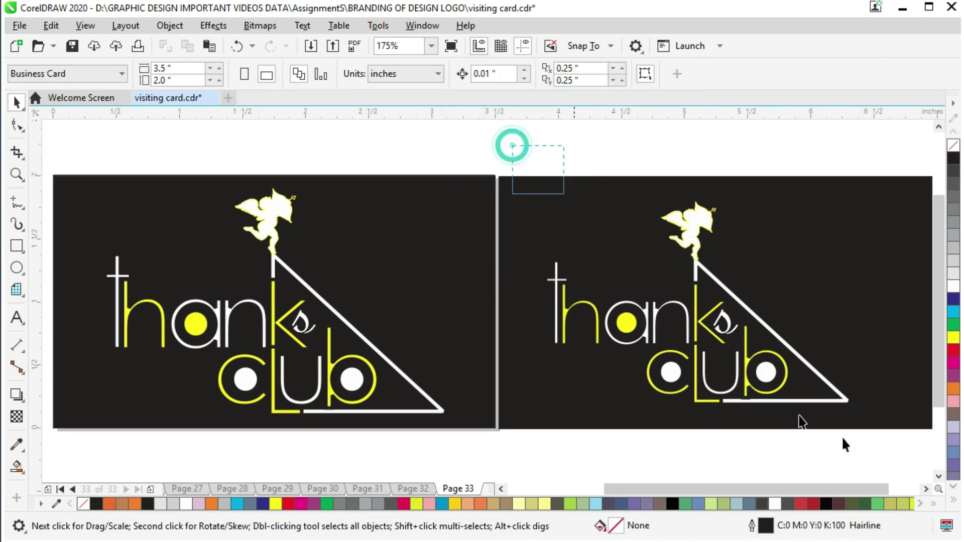
Scale the whole logo group down proportionally to about 2.22 by 1.49 inches and save the document.
drag(512, 145, 862, 442)
drag(850, 406, 831, 390)
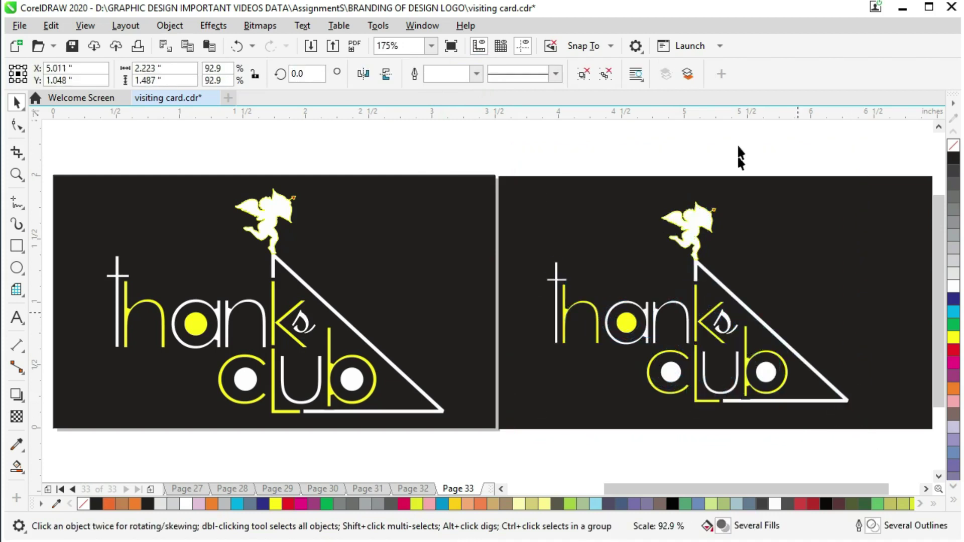
click(738, 146)
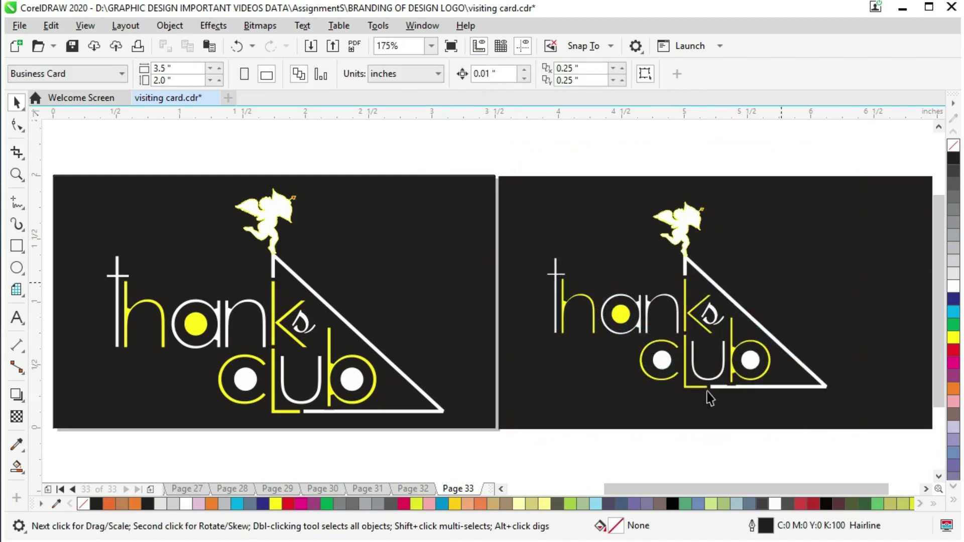
key(ctrl+s)
Enlarge the whole logo group from its lower-right corner to fill more of the card.
click(828, 387)
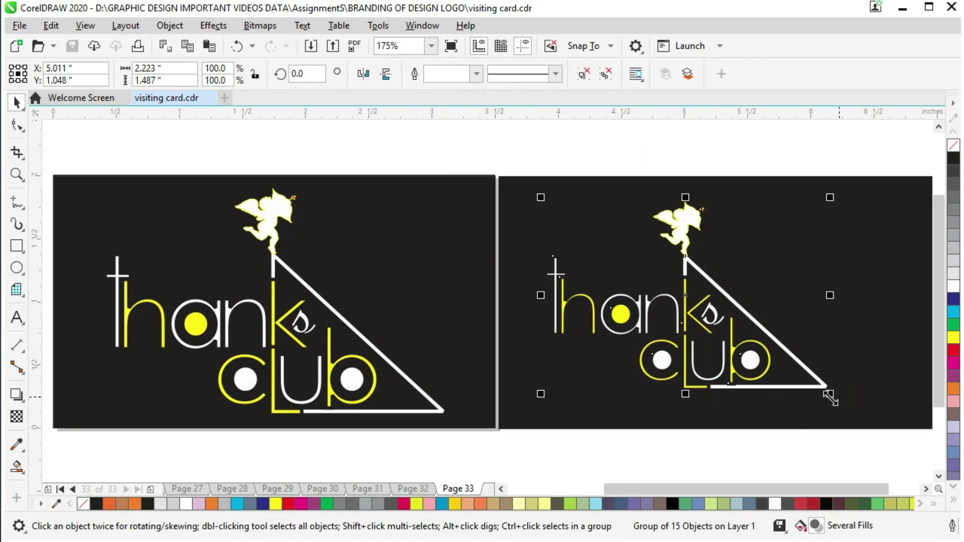
drag(828, 394, 870, 421)
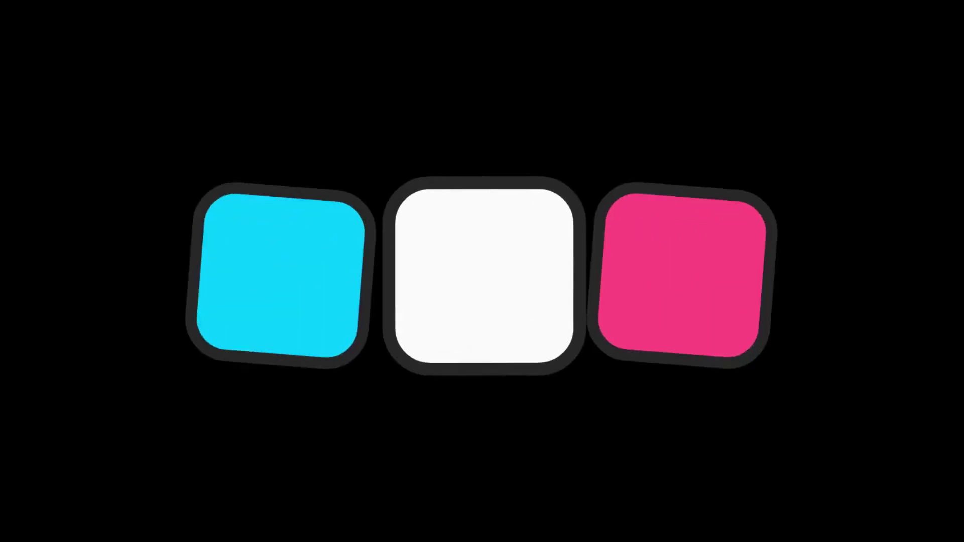